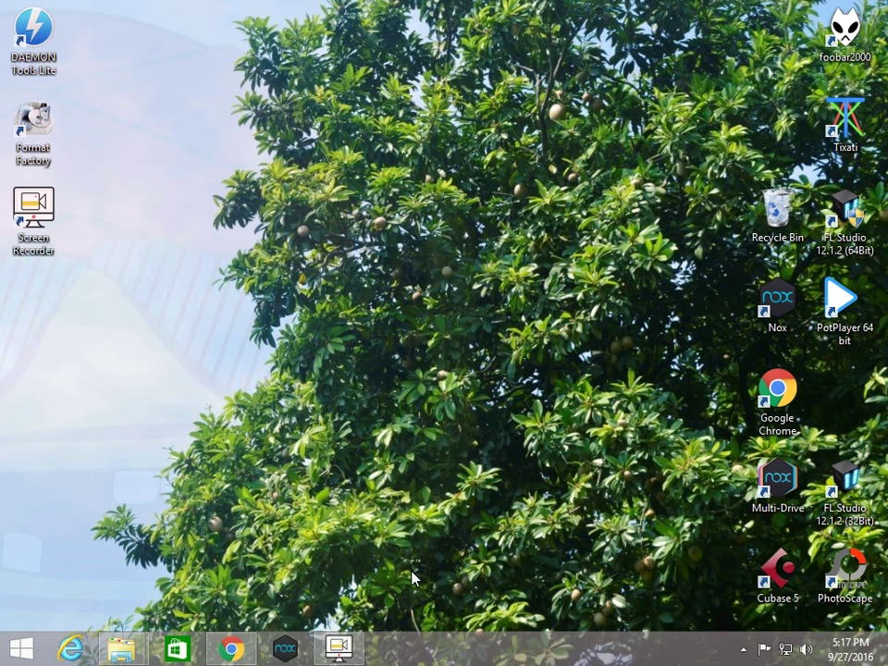
Step: Launch Cubase 5 and start a new project from the Empty template
{"action": "double_click", "coordinate": [780, 571]}
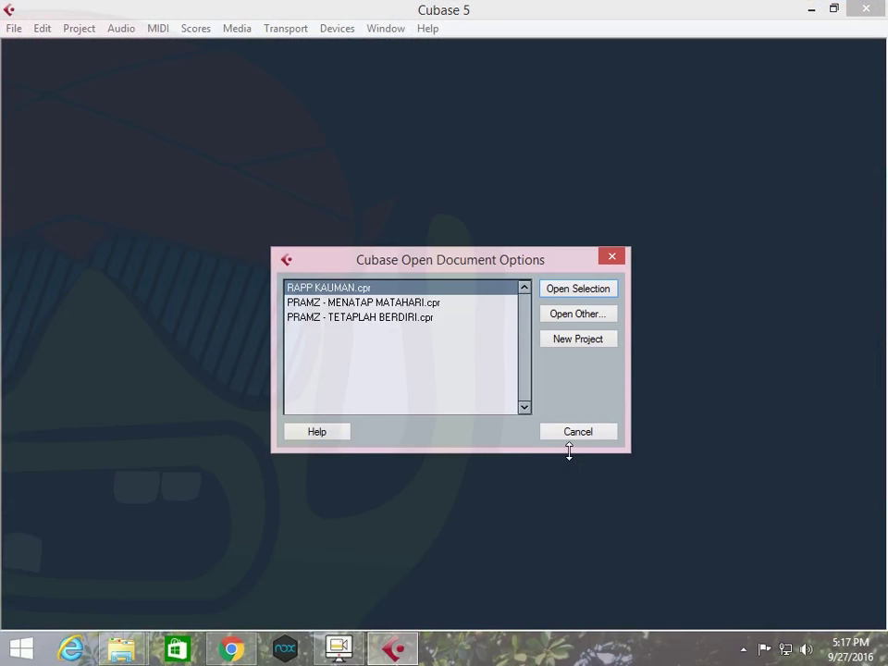
{"action": "left_click", "coordinate": [577, 340]}
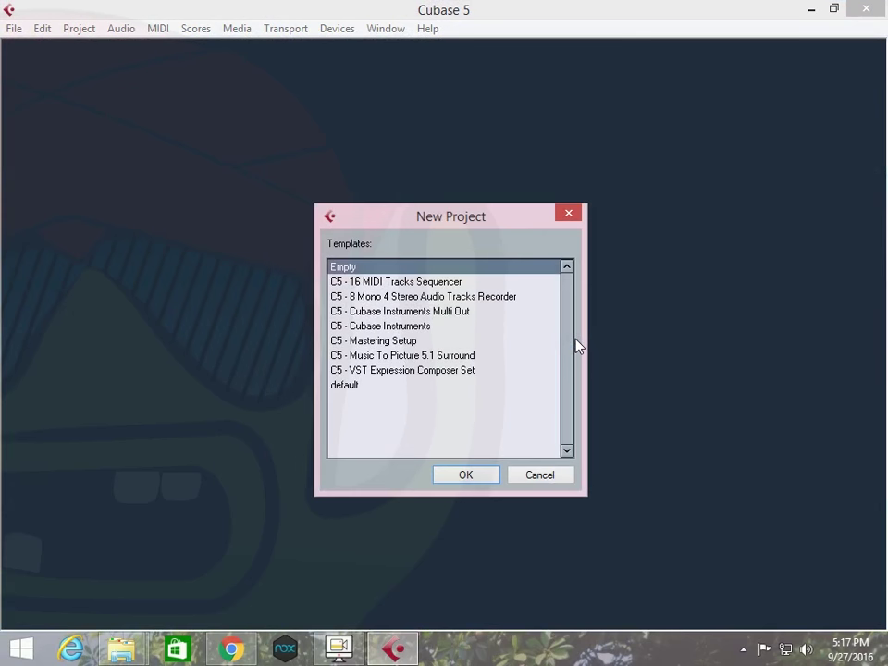
{"action": "left_click", "coordinate": [470, 476]}
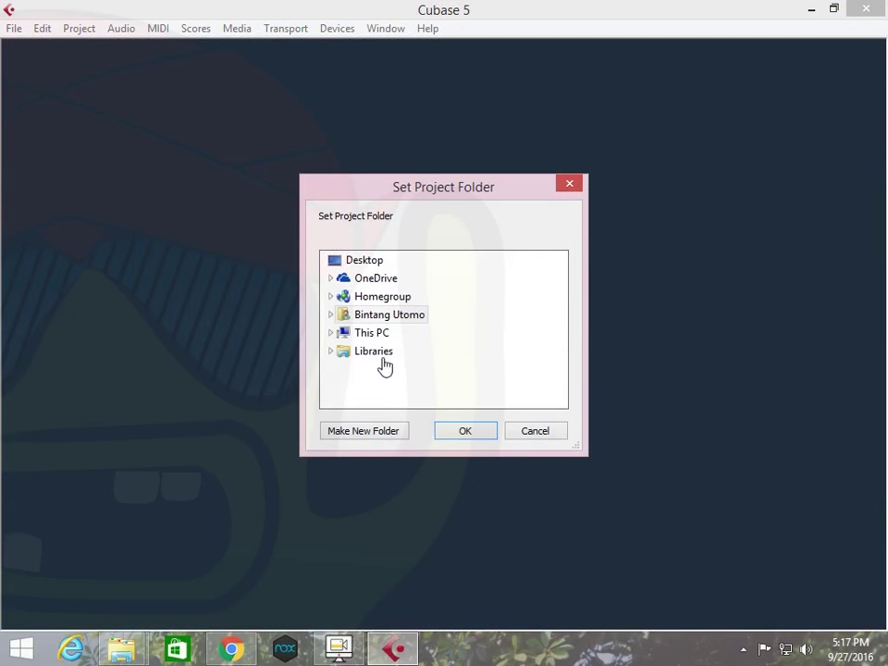
Step: Expand the AUDIO LIBRARY (H:) drive in the project folder tree and try to make a new folder there
{"action": "left_click", "coordinate": [331, 333]}
{"action": "scroll", "coordinate": [396, 393], "scroll_direction": "down", "scroll_amount": 3}
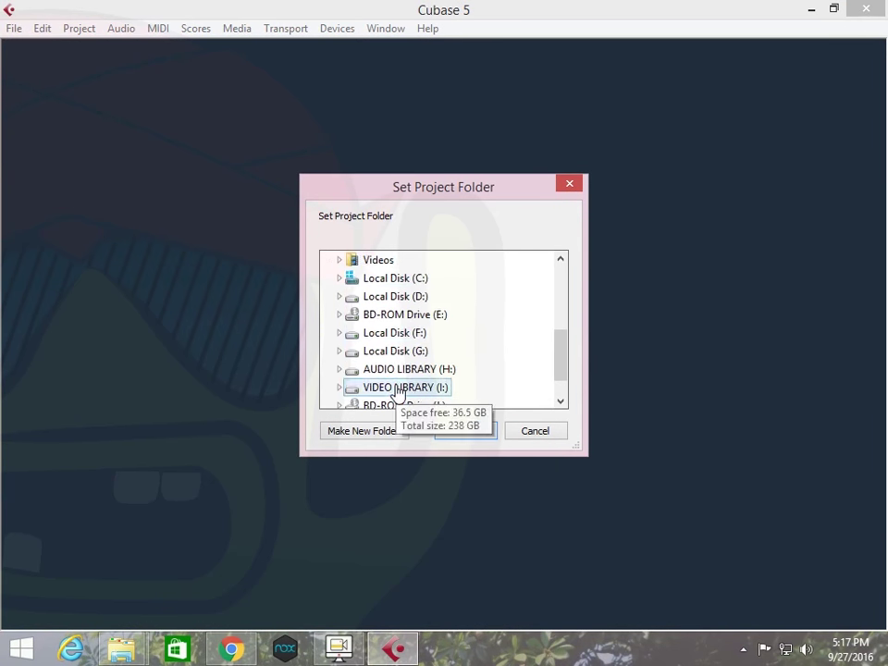
{"action": "left_click", "coordinate": [340, 335]}
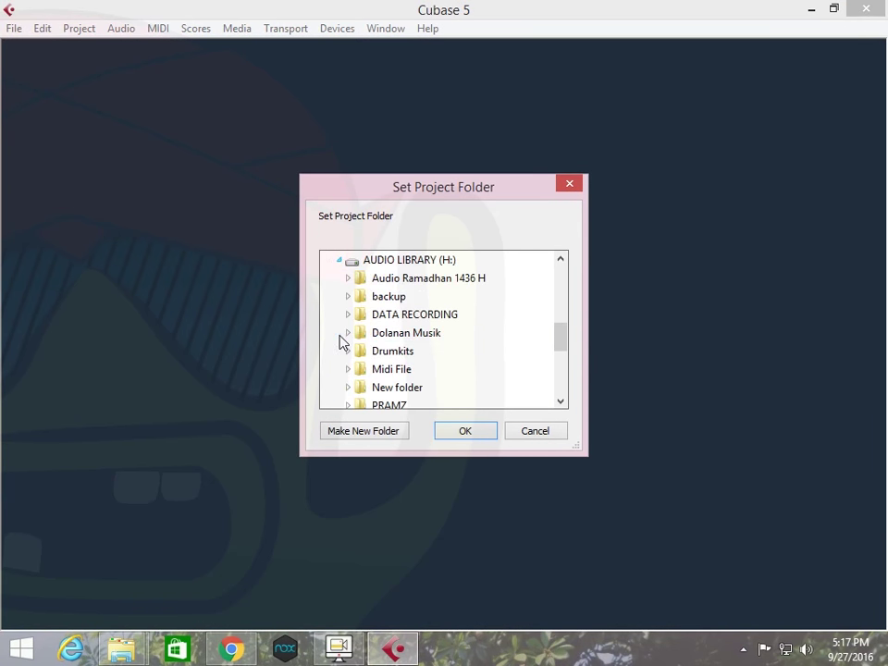
{"action": "scroll", "coordinate": [454, 364], "scroll_direction": "down", "scroll_amount": 1}
{"action": "scroll", "coordinate": [454, 364], "scroll_direction": "down", "scroll_amount": 1}
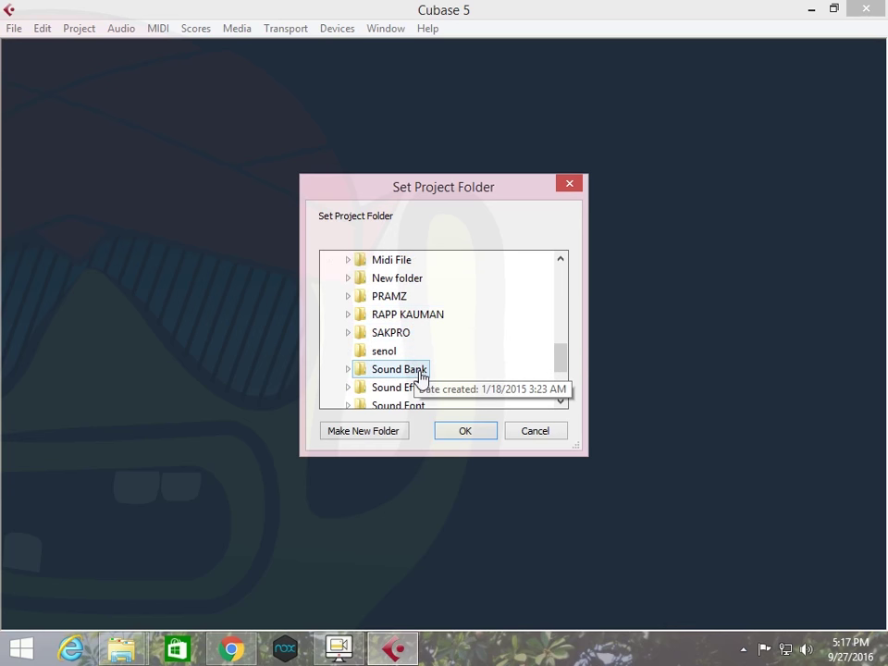
{"action": "scroll", "coordinate": [421, 375], "scroll_direction": "down", "scroll_amount": 1}
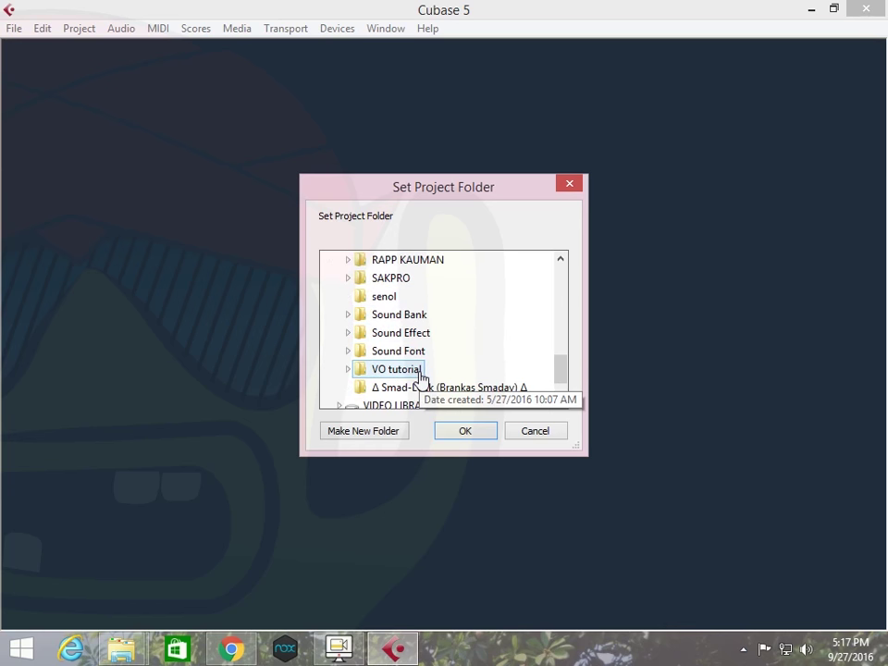
{"action": "left_click", "coordinate": [388, 433]}
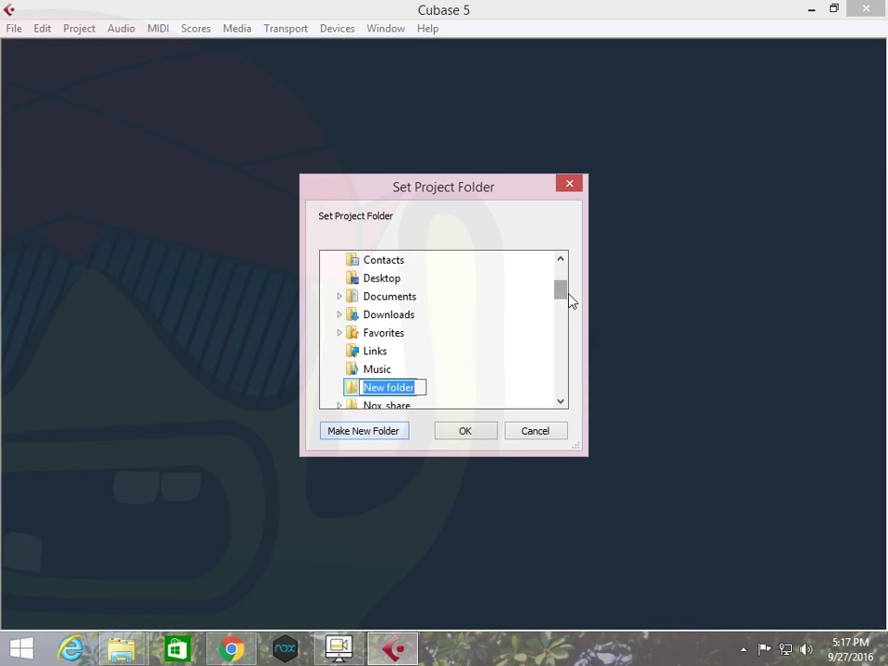
Step: Create a folder named TUTOTIAL VOCAL MERDU on the AUDIO LIBRARY (H:) drive
{"action": "left_click_drag", "start_coordinate": [561, 294], "coordinate": [571, 361]}
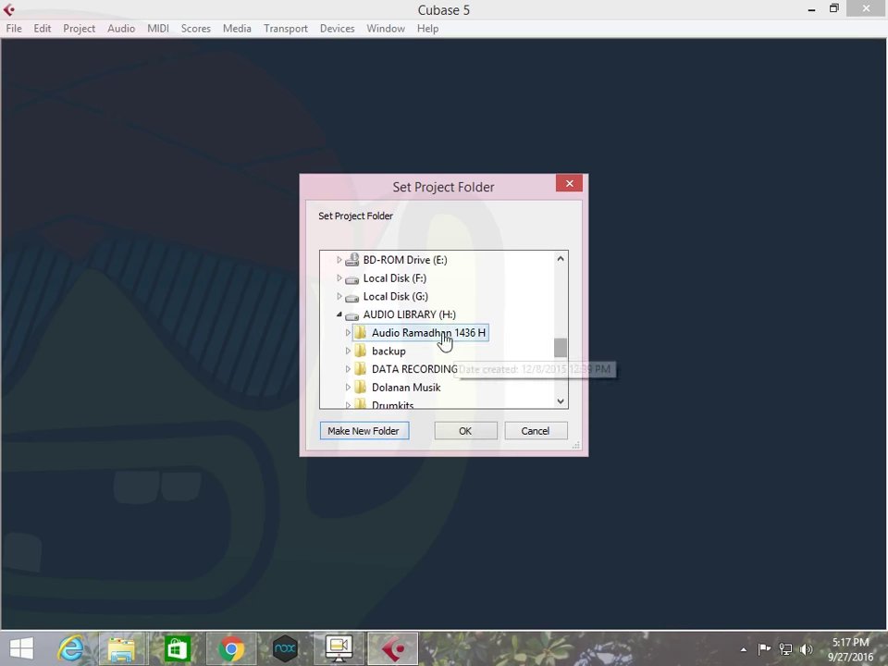
{"action": "scroll", "coordinate": [432, 325], "scroll_direction": "down", "scroll_amount": 2}
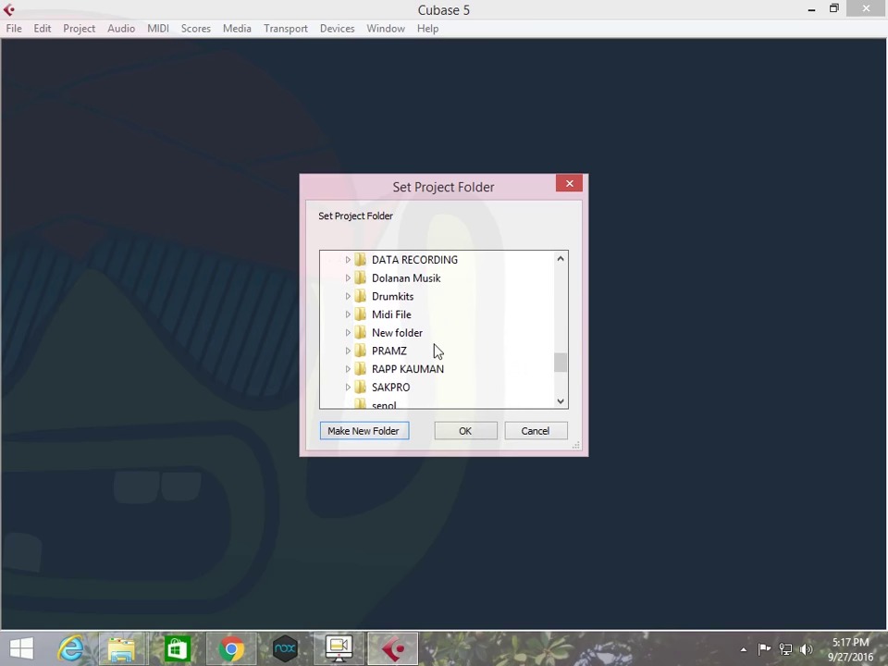
{"action": "scroll", "coordinate": [432, 351], "scroll_direction": "up", "scroll_amount": 1}
{"action": "scroll", "coordinate": [432, 351], "scroll_direction": "down", "scroll_amount": 1}
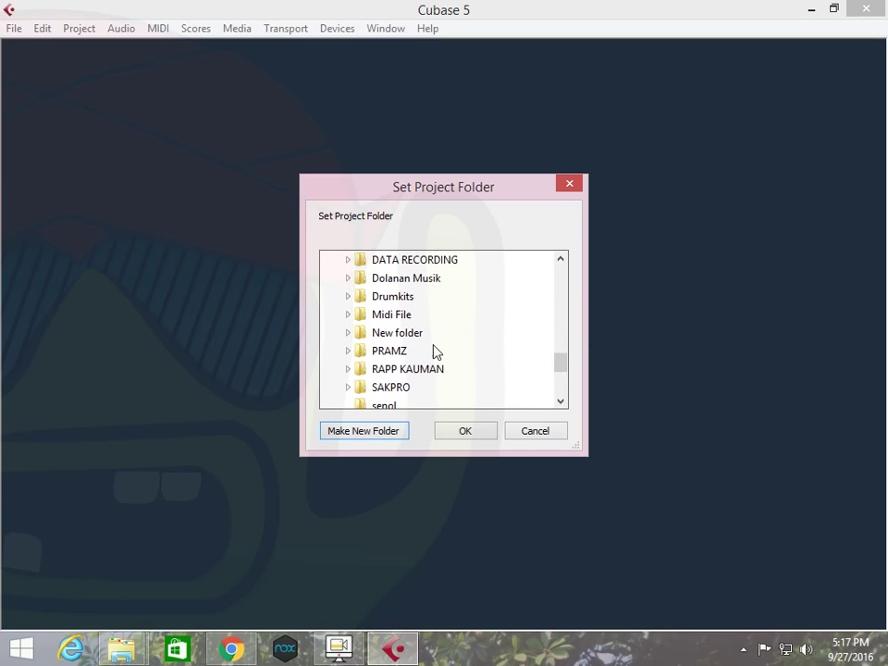
{"action": "left_click", "coordinate": [380, 435]}
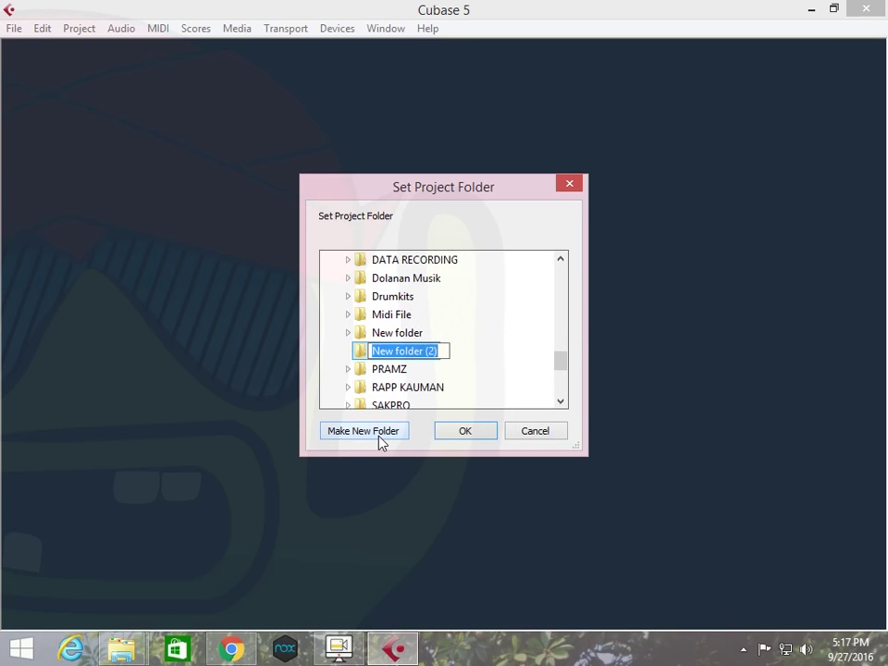
{"action": "type", "text": "T"}
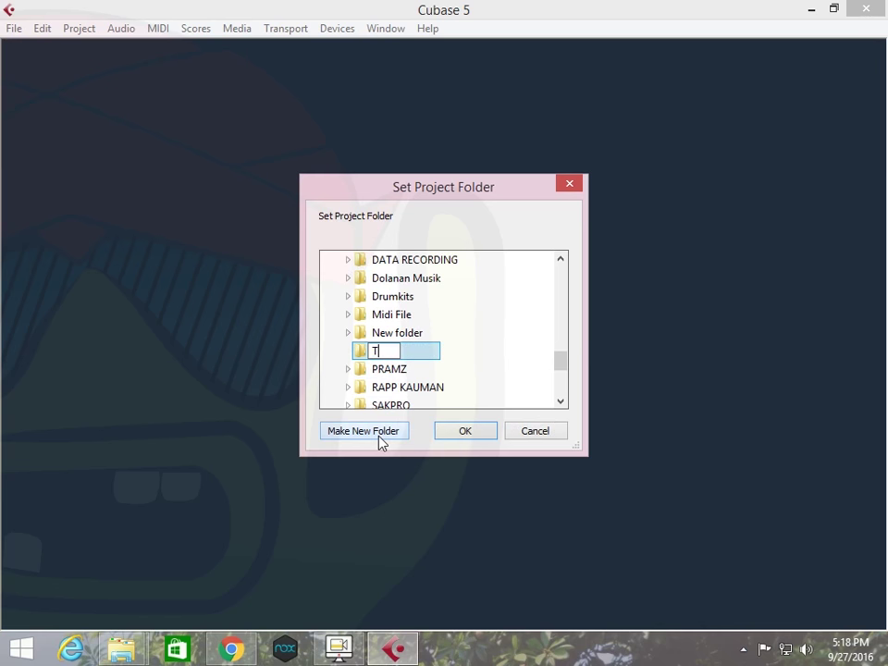
{"action": "type", "text": "UTOTIA"}
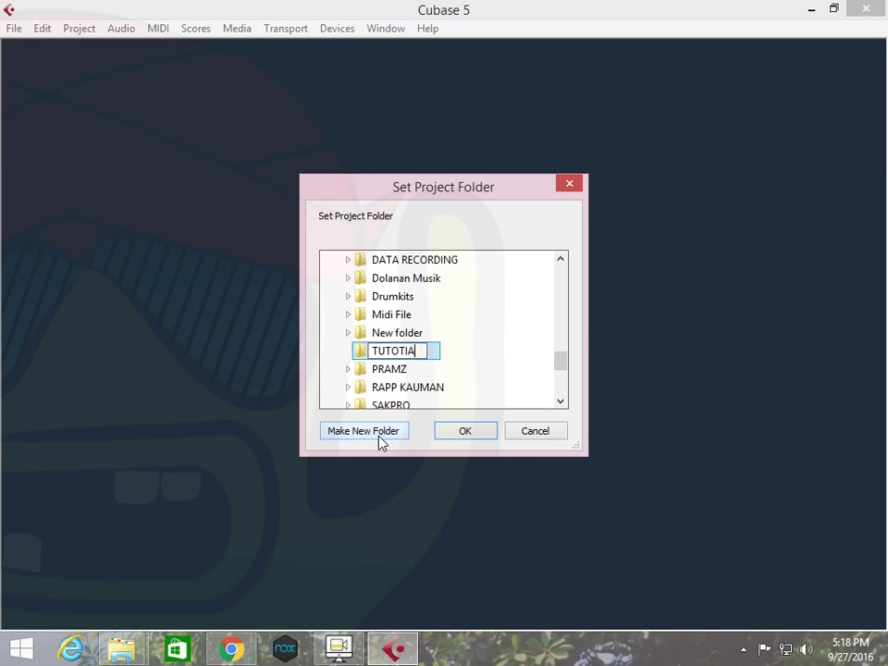
{"action": "type", "text": "L VOCAL "}
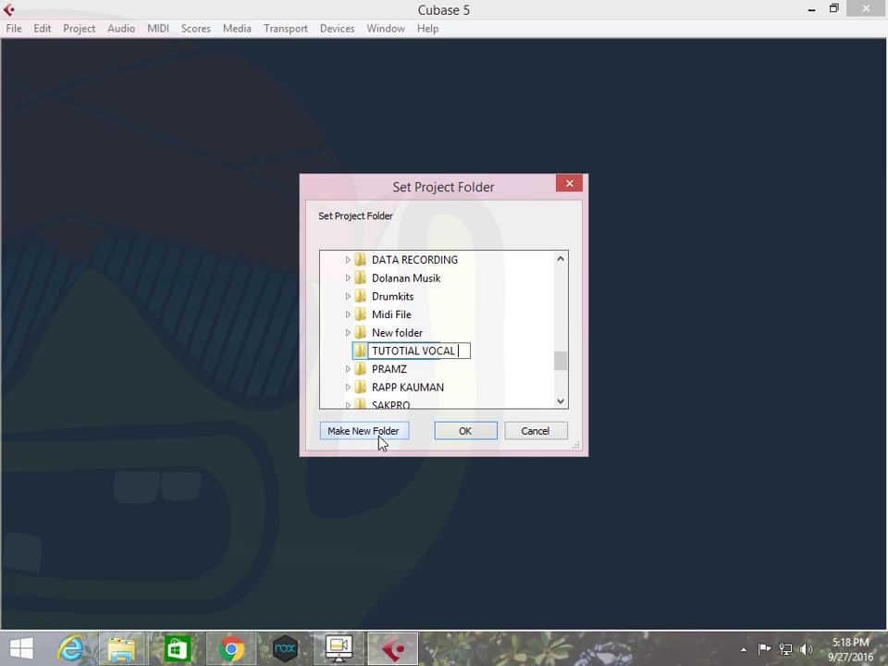
{"action": "type", "text": "MERDU"}
{"action": "key", "text": "Return"}
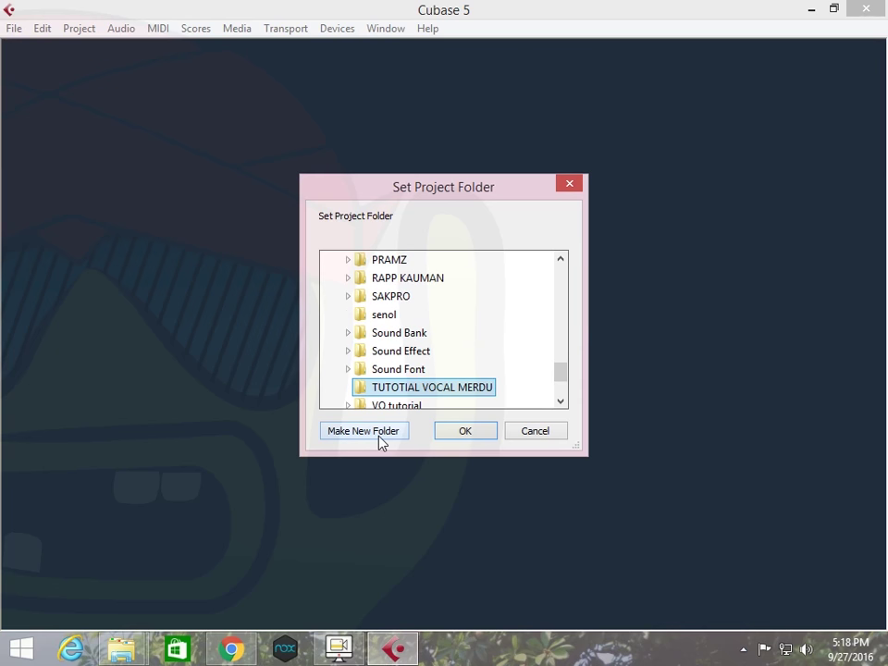
Step: Accept TUTOTIAL VOCAL MERDU as the project folder and maximize the new project window
{"action": "left_click", "coordinate": [454, 434]}
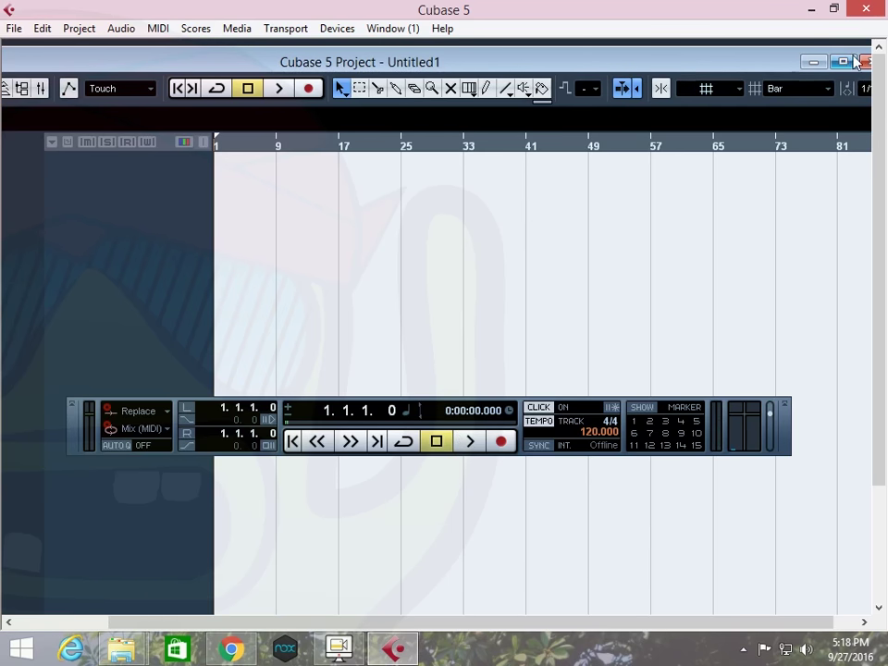
{"action": "left_click", "coordinate": [848, 62]}
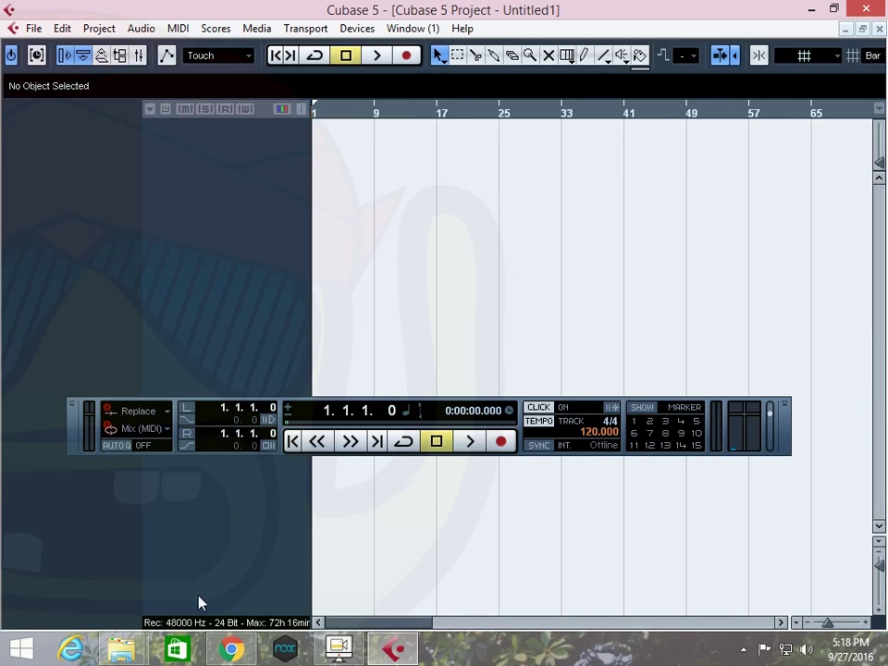
Step: Switch to File Explorer, locate the Hapus aku NIDJI MIDI file in the Music folder, and return to Cubase
{"action": "mouse_move", "coordinate": [118, 651]}
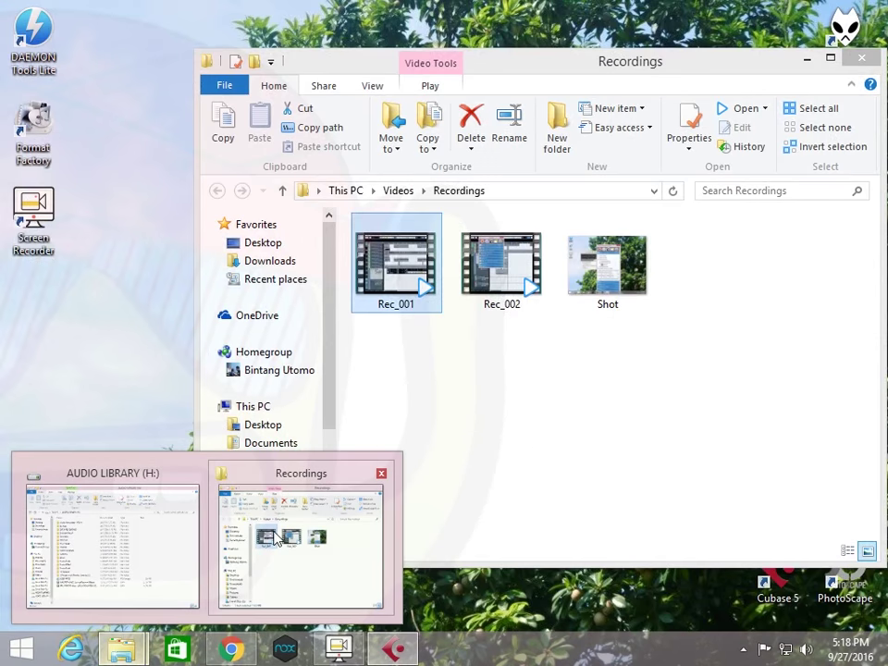
{"action": "mouse_move", "coordinate": [154, 548]}
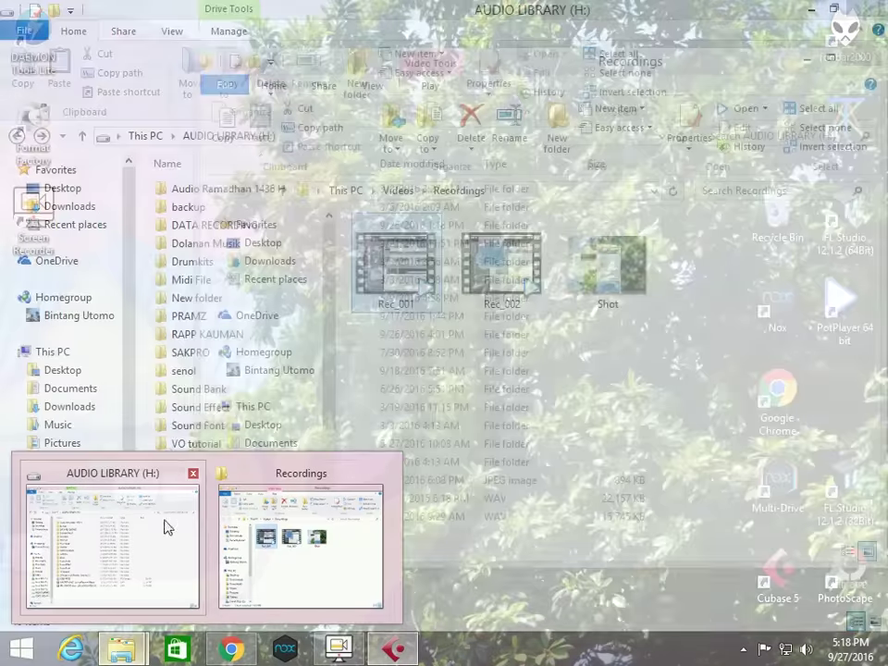
{"action": "left_click", "coordinate": [159, 527]}
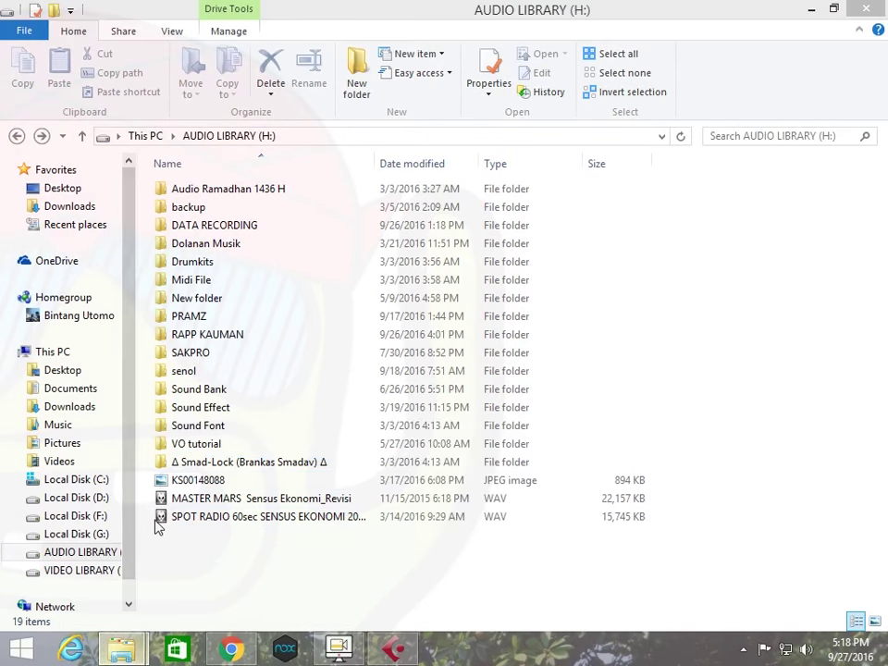
{"action": "left_click", "coordinate": [63, 430]}
{"action": "left_click", "coordinate": [175, 246]}
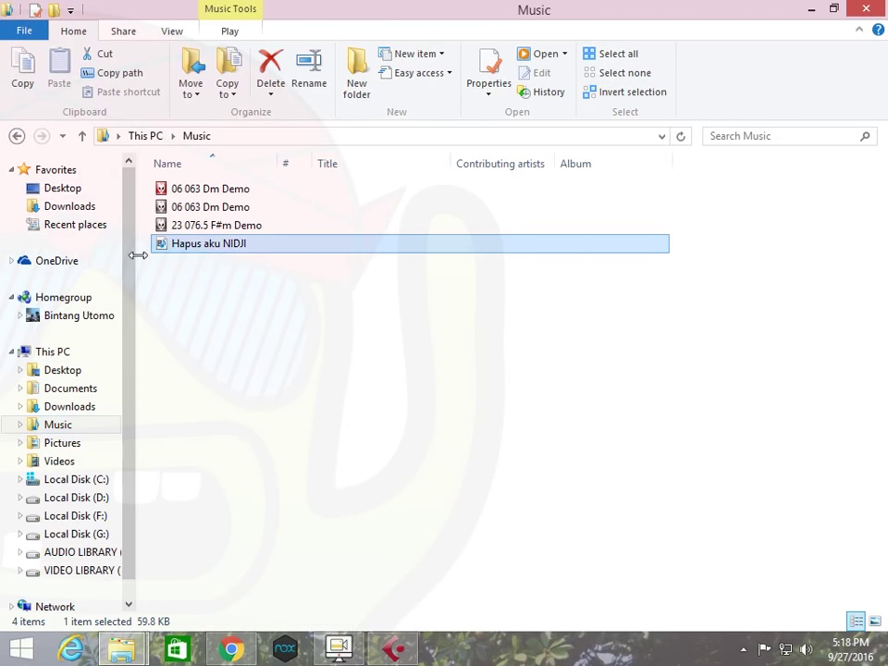
{"action": "left_click_drag", "start_coordinate": [185, 248], "coordinate": [278, 325]}
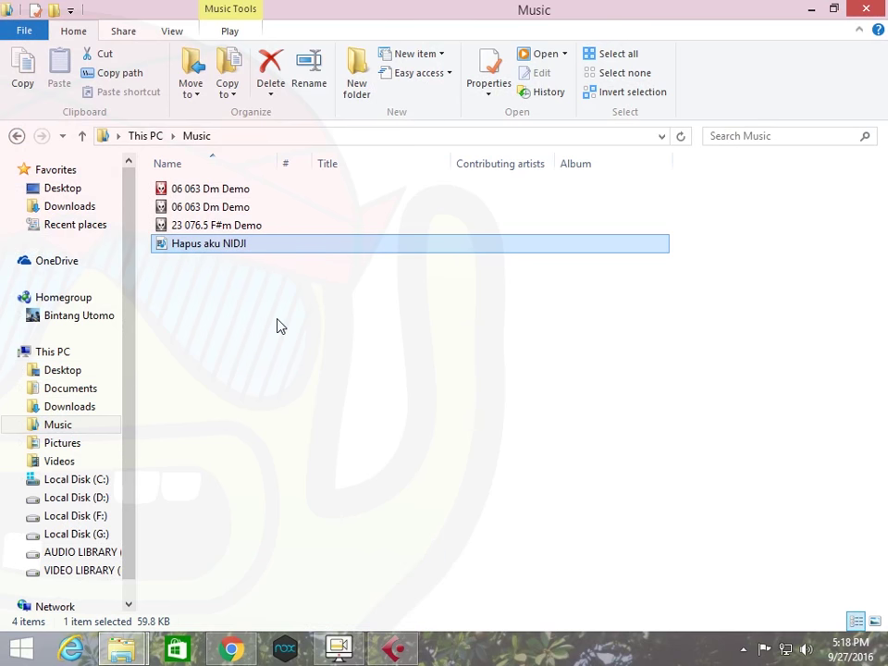
{"action": "left_click", "coordinate": [396, 647]}
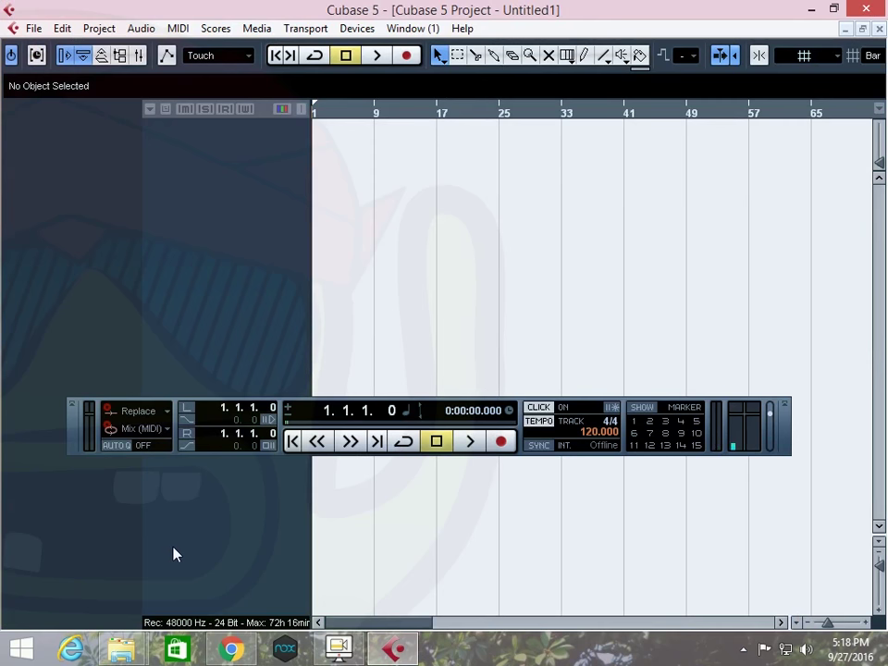
Step: Switch to Chrome and upload Hapus aku NIDJI.mid to the SolMiRe chord finder to check its tempo and key
{"action": "left_click", "coordinate": [236, 651]}
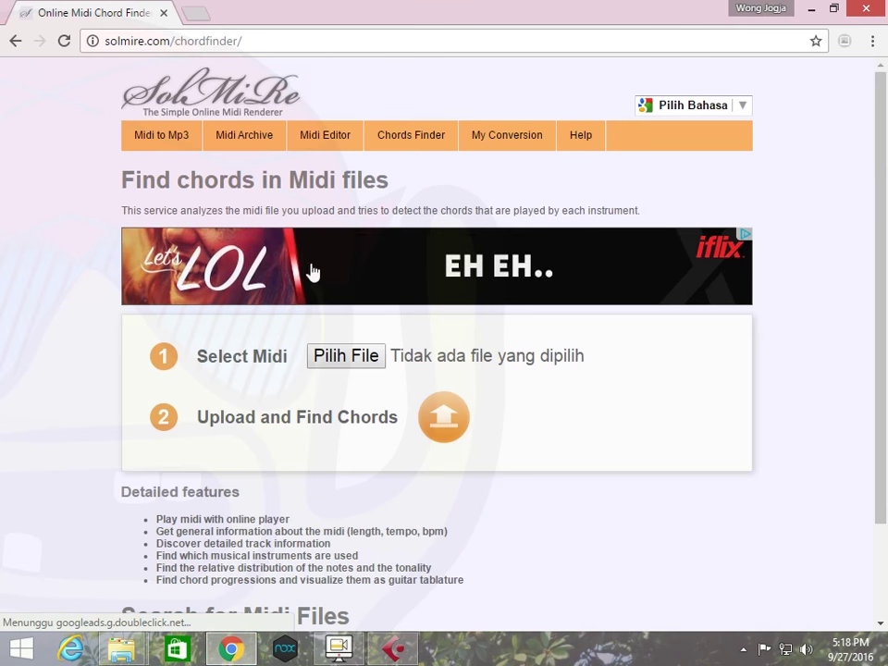
{"action": "left_click", "coordinate": [143, 40]}
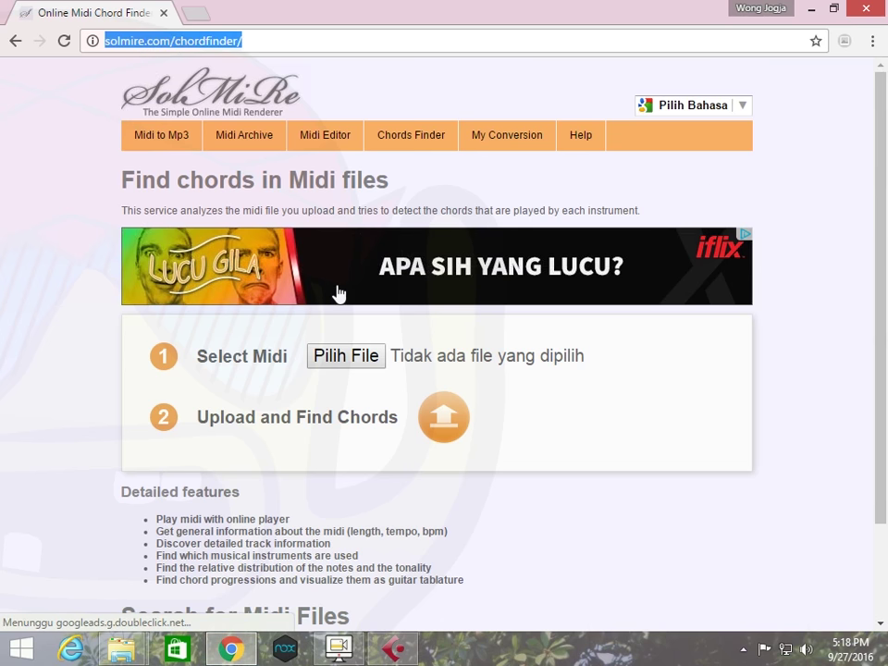
{"action": "left_click", "coordinate": [344, 359]}
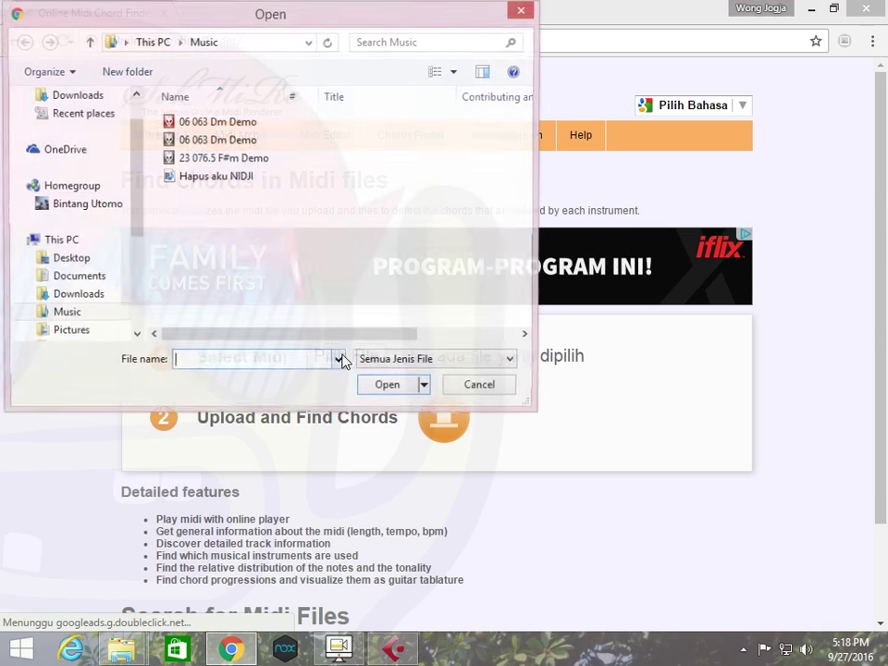
{"action": "double_click", "coordinate": [226, 177]}
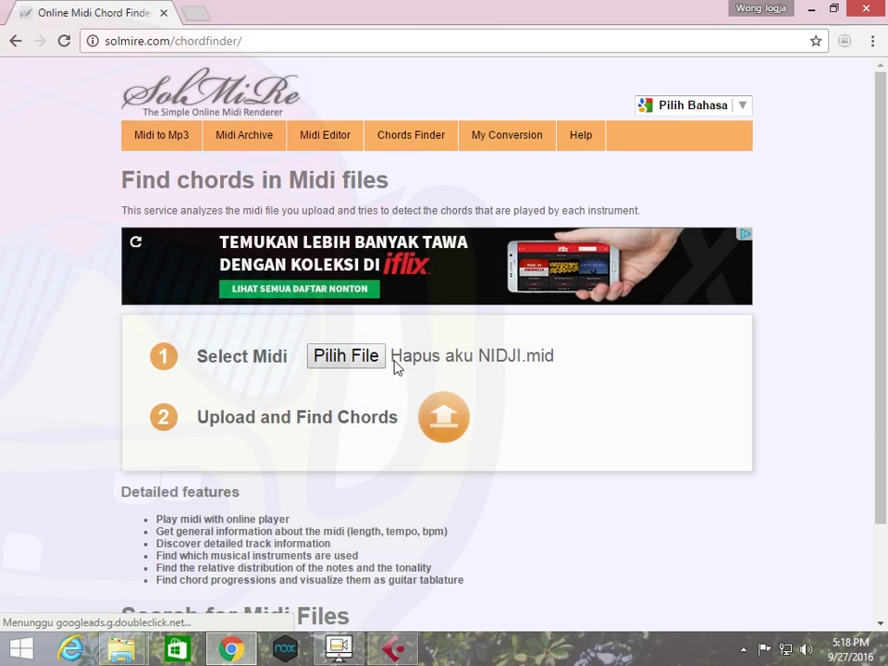
{"action": "left_click", "coordinate": [445, 418]}
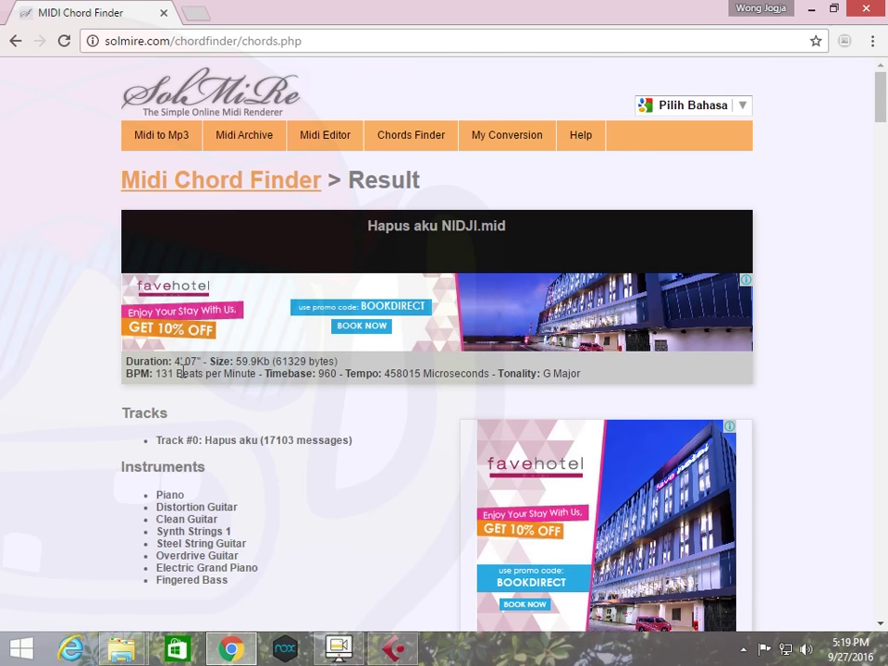
{"action": "scroll", "coordinate": [185, 380], "scroll_direction": "down", "scroll_amount": 1}
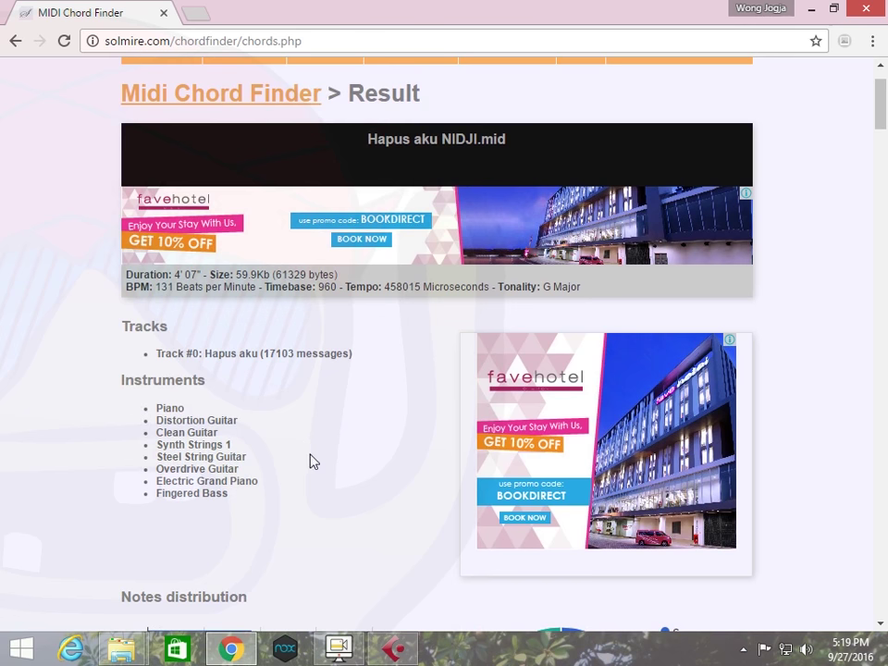
Step: Switch back to Cubase and set the project to a fixed tempo of 131 BPM
{"action": "left_click", "coordinate": [398, 646]}
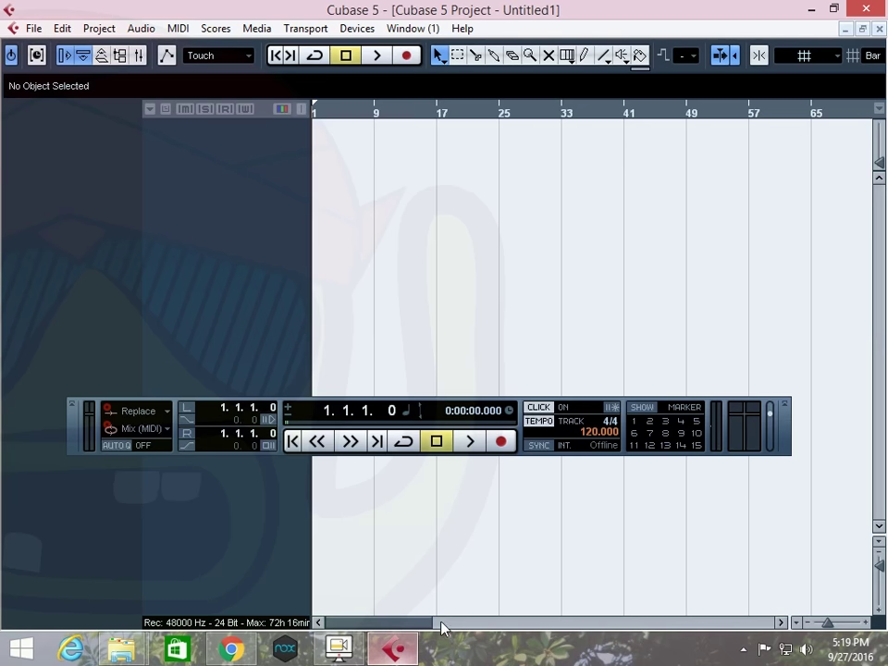
{"action": "left_click", "coordinate": [570, 425]}
{"action": "double_click", "coordinate": [598, 433]}
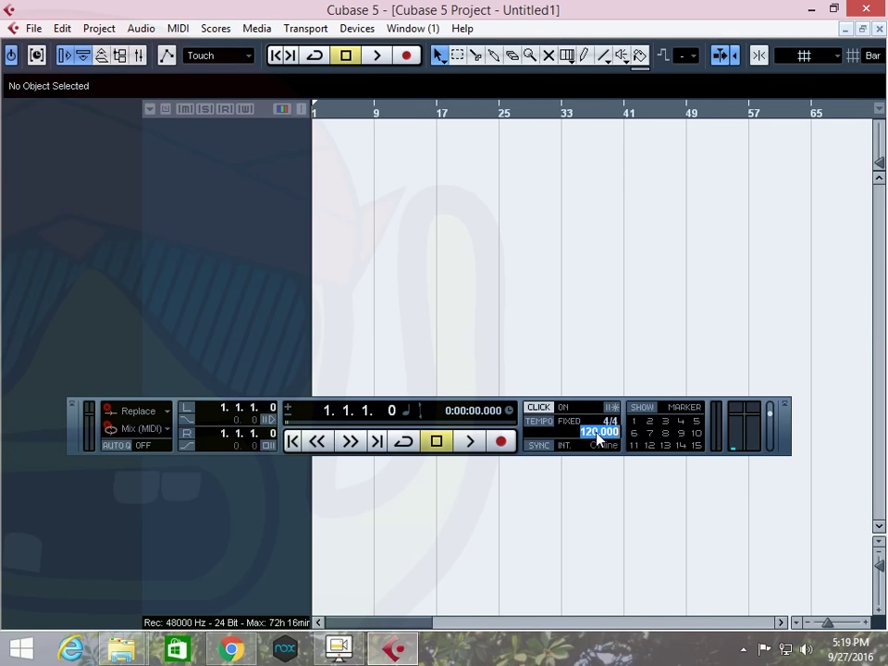
{"action": "type", "text": "131"}
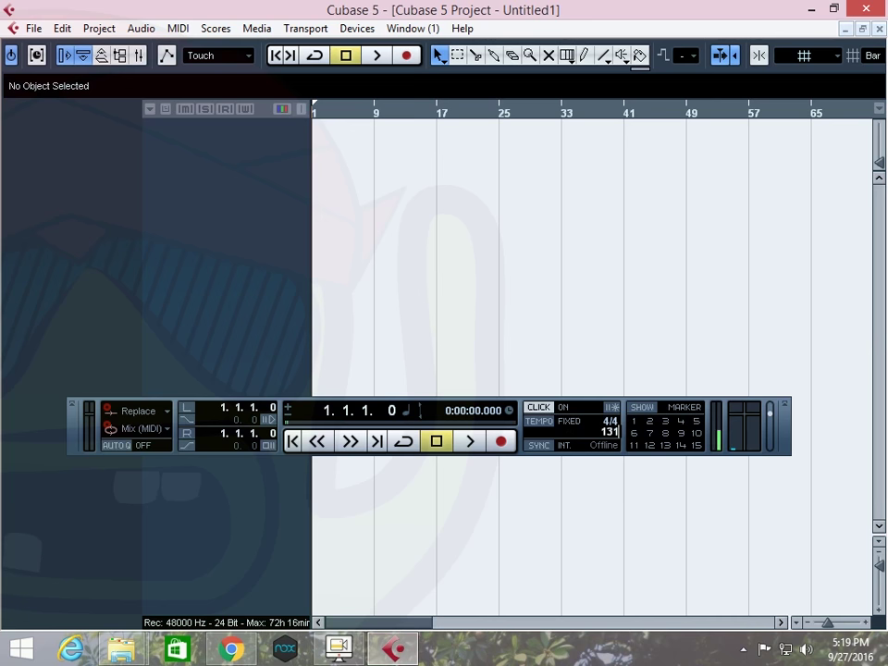
{"action": "key", "text": "Return"}
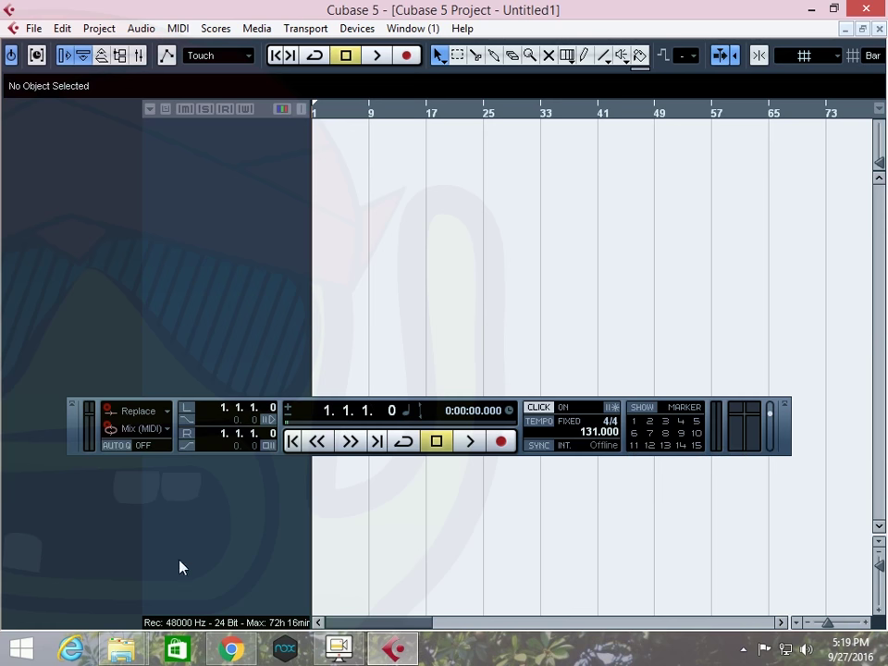
Step: Import the Hapus aku NIDJI MIDI file from File Explorer at the start of the Cubase project and move the transport panel off the track controls
{"action": "left_click", "coordinate": [121, 649]}
{"action": "left_click", "coordinate": [125, 584]}
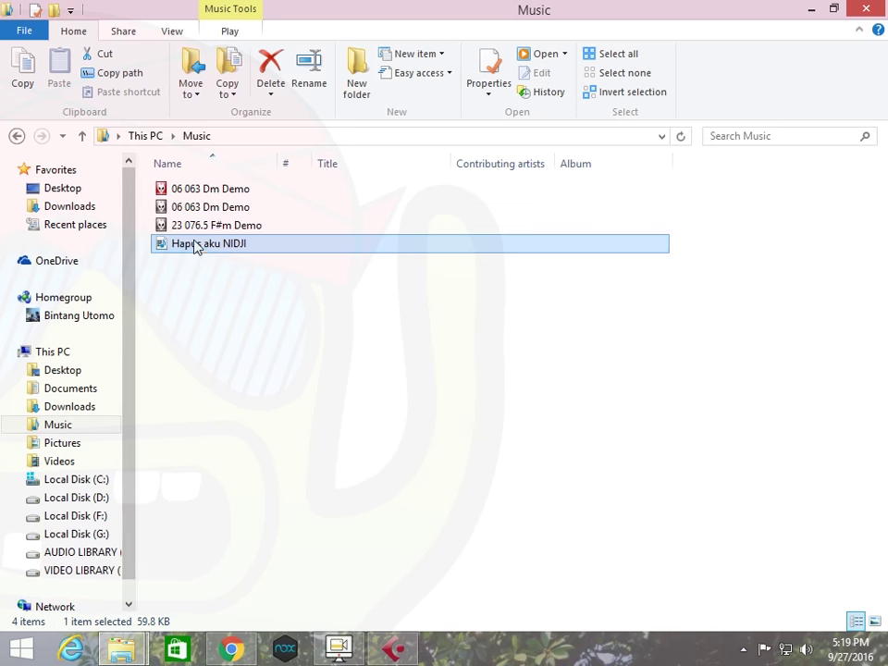
{"action": "left_click_drag", "start_coordinate": [192, 252], "coordinate": [313, 139]}
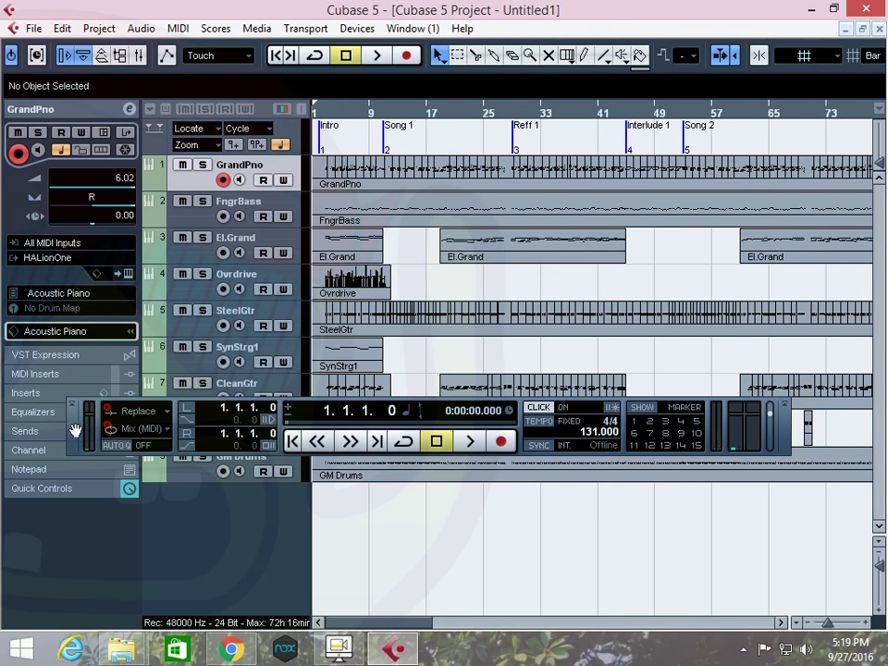
{"action": "left_click_drag", "start_coordinate": [77, 427], "coordinate": [181, 276]}
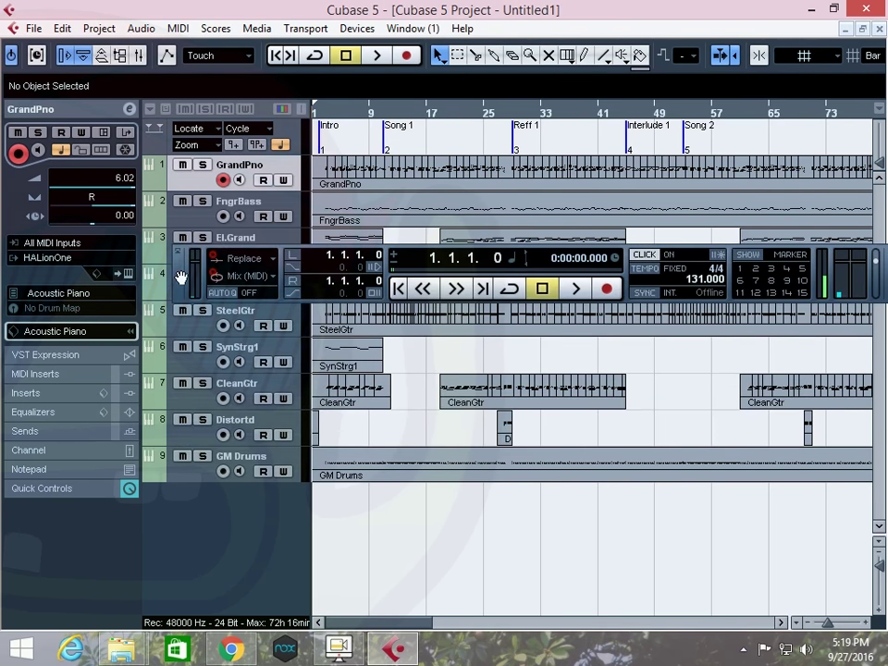
Step: Add one audio track with a Mono configuration
{"action": "right_click", "coordinate": [229, 529]}
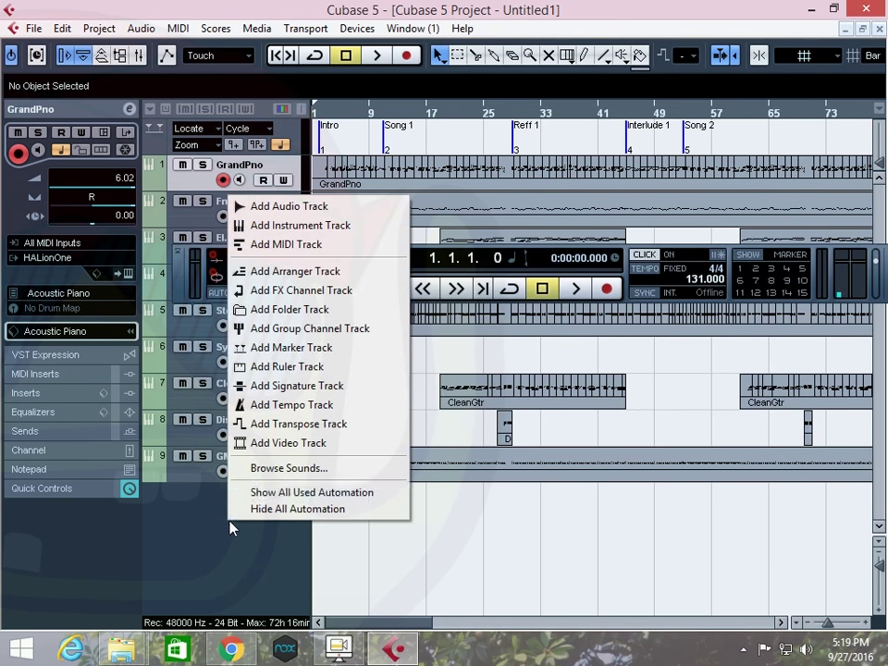
{"action": "left_click", "coordinate": [289, 207]}
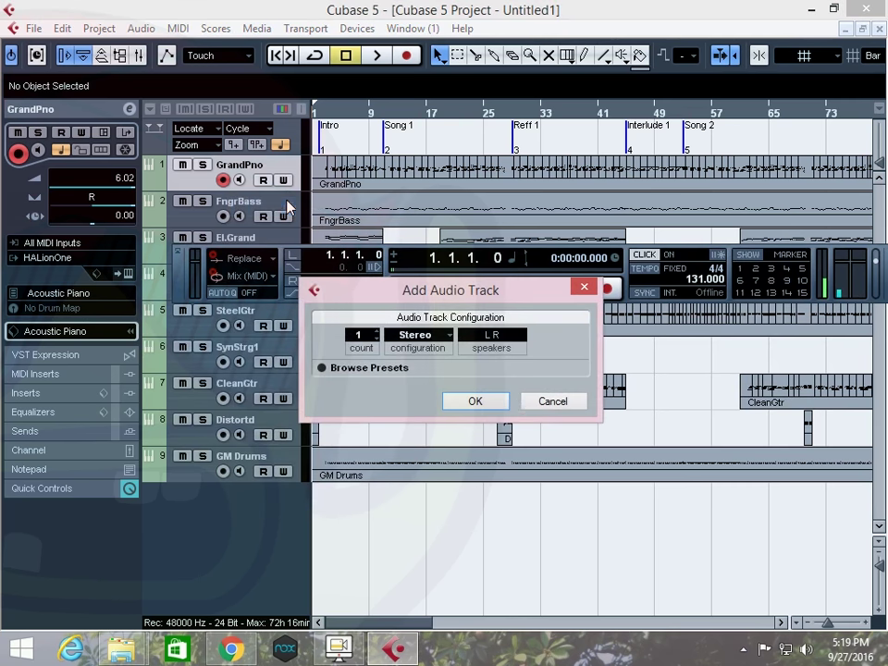
{"action": "left_click", "coordinate": [418, 335]}
{"action": "left_click", "coordinate": [429, 353]}
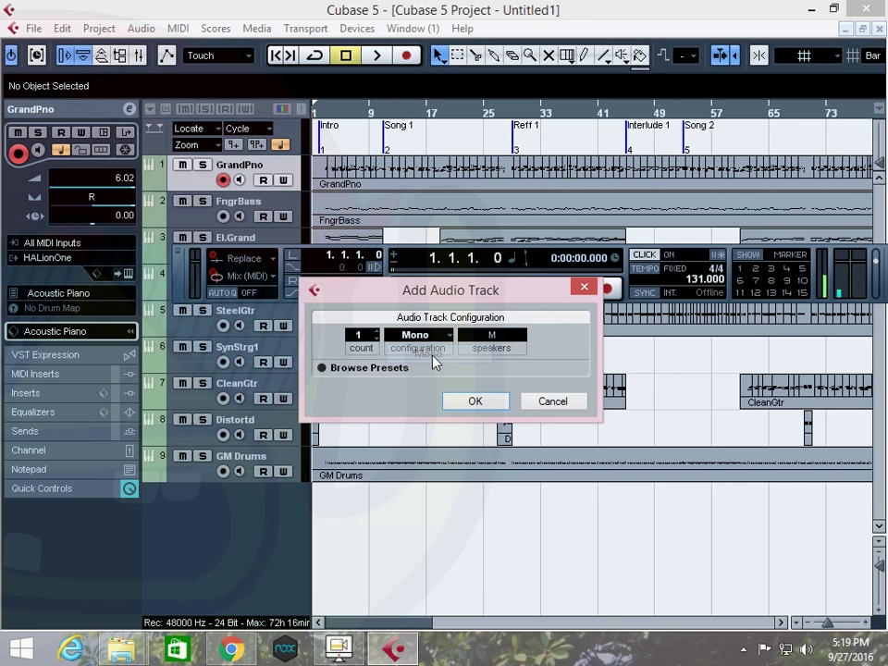
{"action": "left_click", "coordinate": [474, 402]}
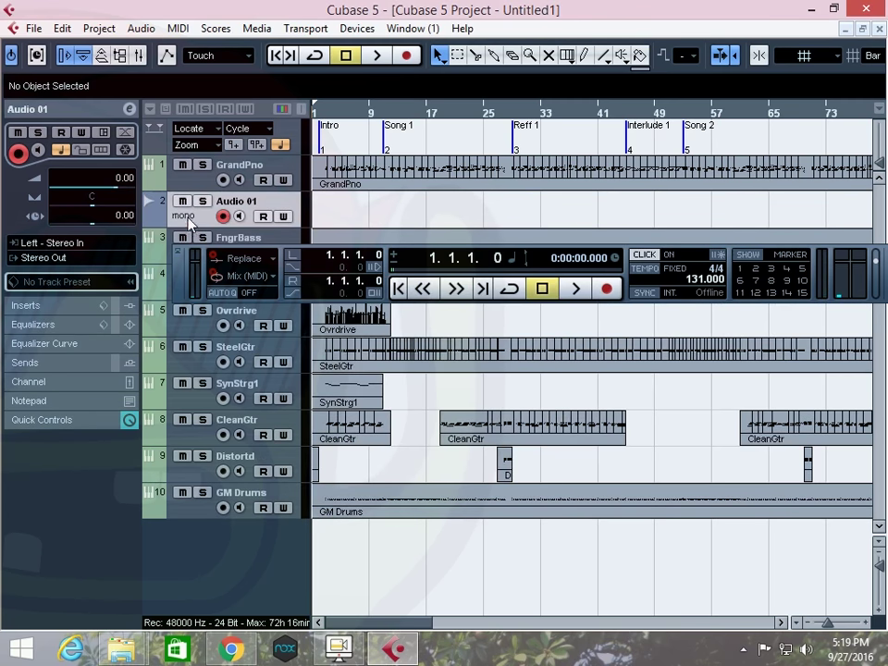
Step: Move the new audio track below GM Drums and increase its height
{"action": "left_click_drag", "start_coordinate": [236, 548], "coordinate": [240, 567]}
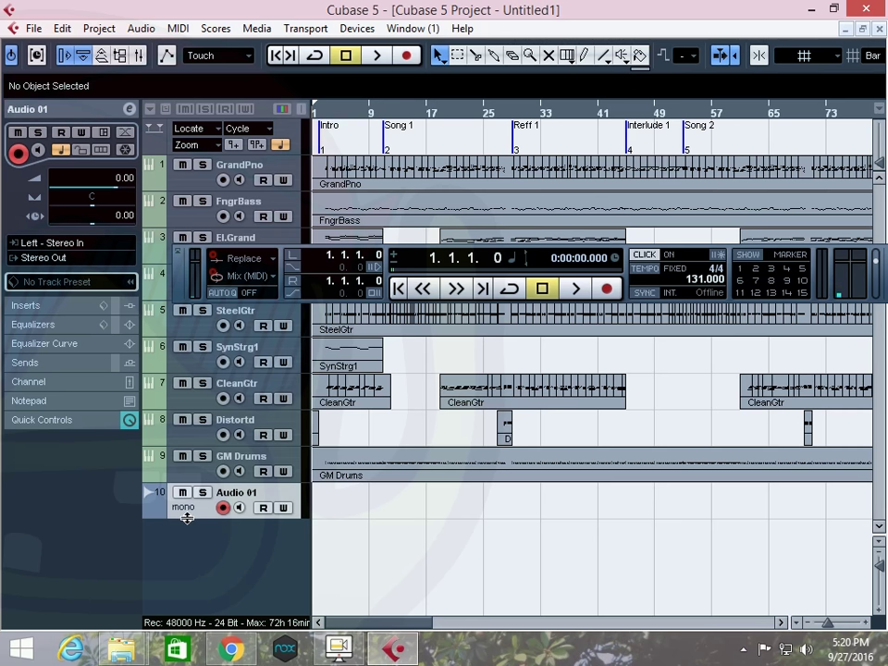
{"action": "left_click_drag", "start_coordinate": [189, 518], "coordinate": [204, 570]}
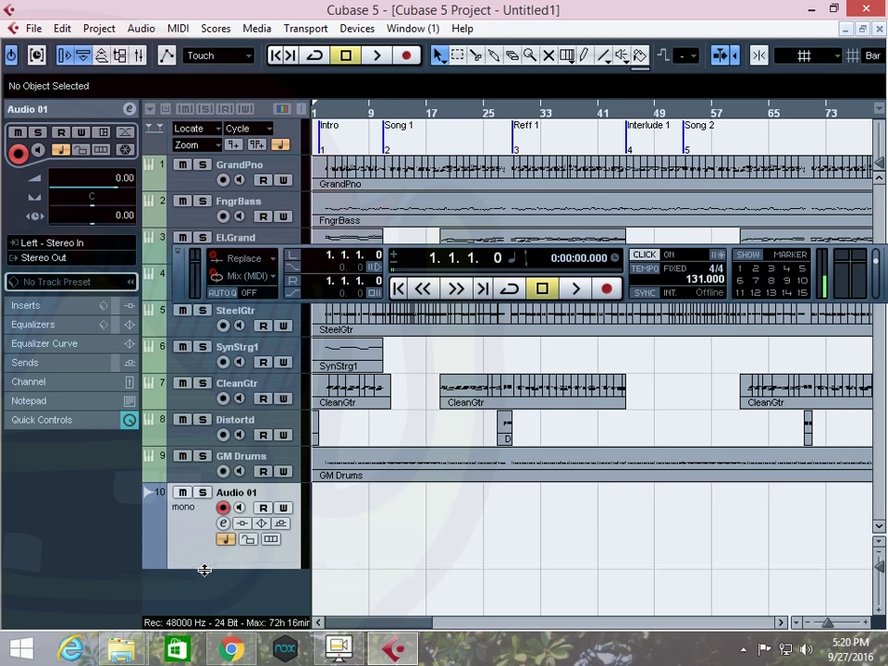
Step: Rename the audio track VOCAL
{"action": "double_click", "coordinate": [256, 495]}
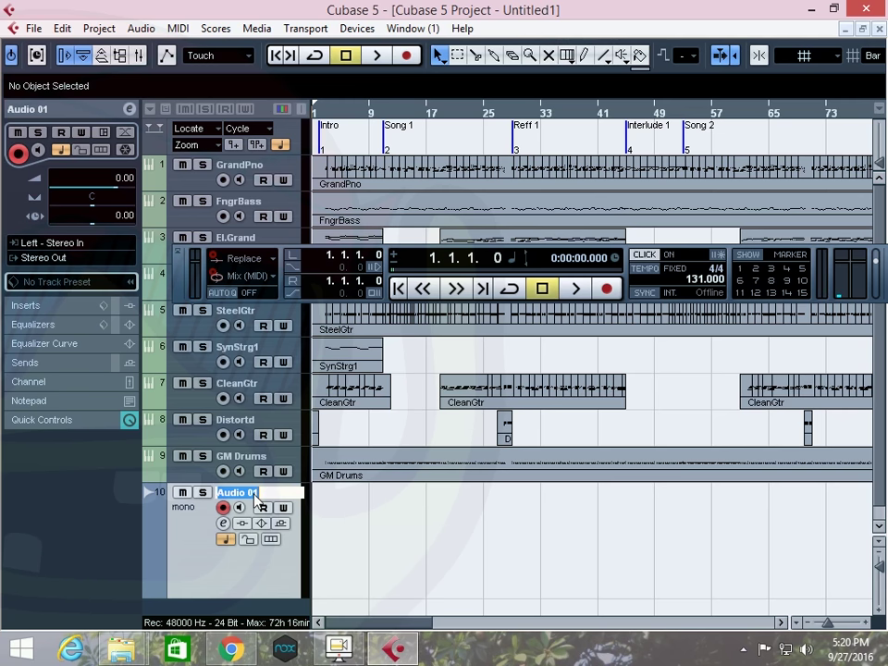
{"action": "type", "text": "vo"}
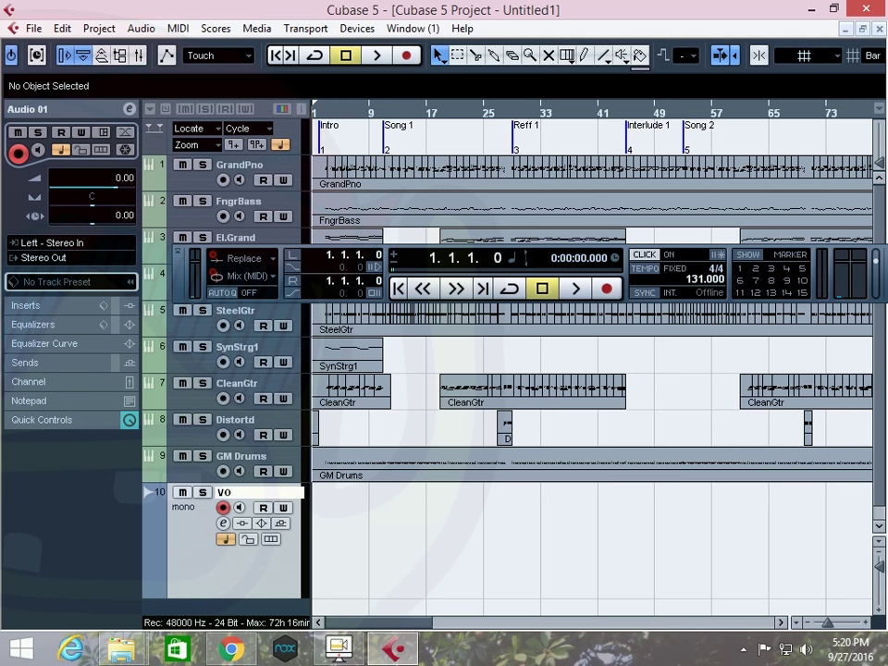
{"action": "type", "text": "CAL"}
{"action": "key", "text": "Return"}
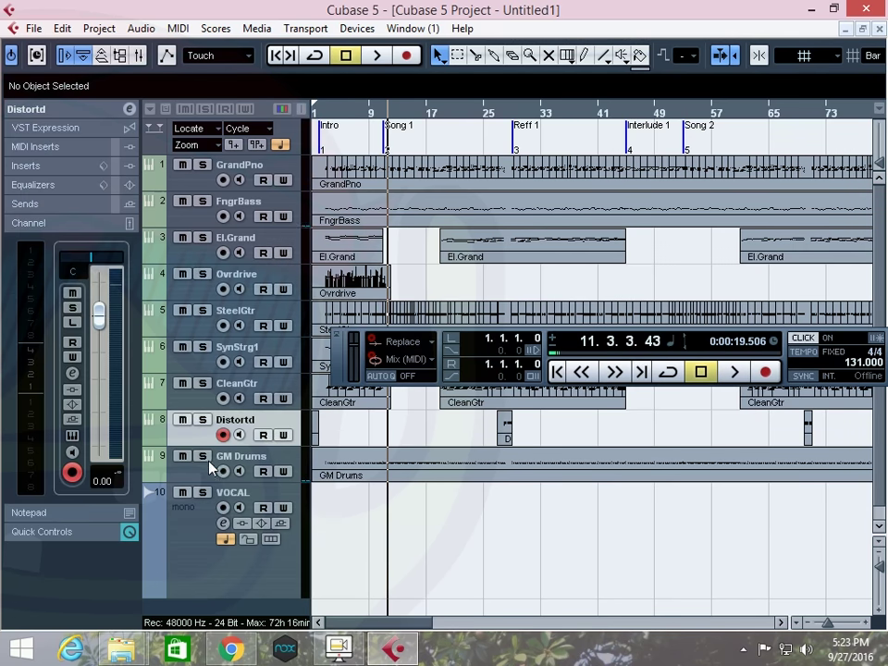
Step: Set the GM Drums channel volume to -3.46 and play the intro to check the level
{"action": "left_click", "coordinate": [200, 472]}
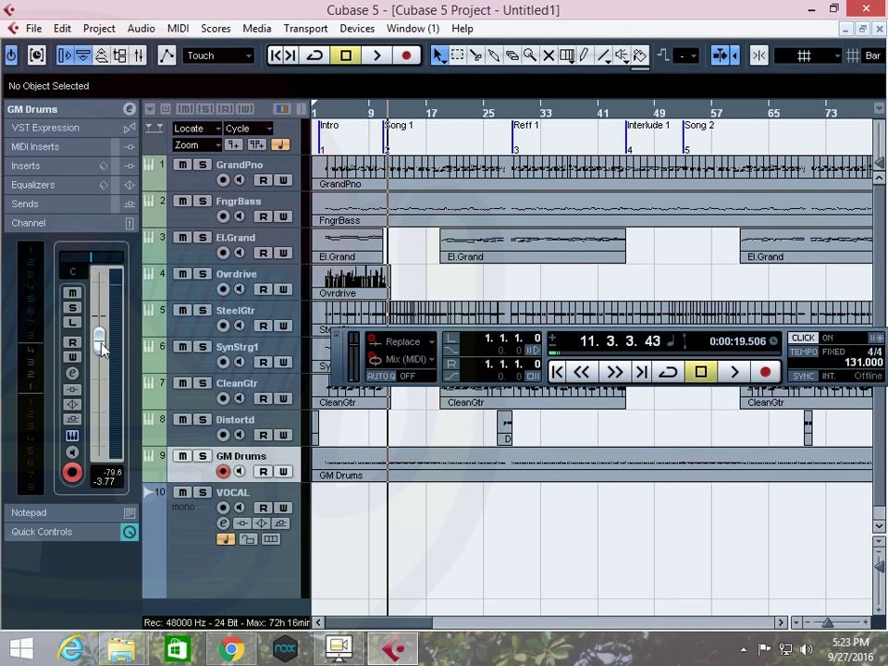
{"action": "left_click", "coordinate": [275, 57]}
{"action": "left_click", "coordinate": [275, 56]}
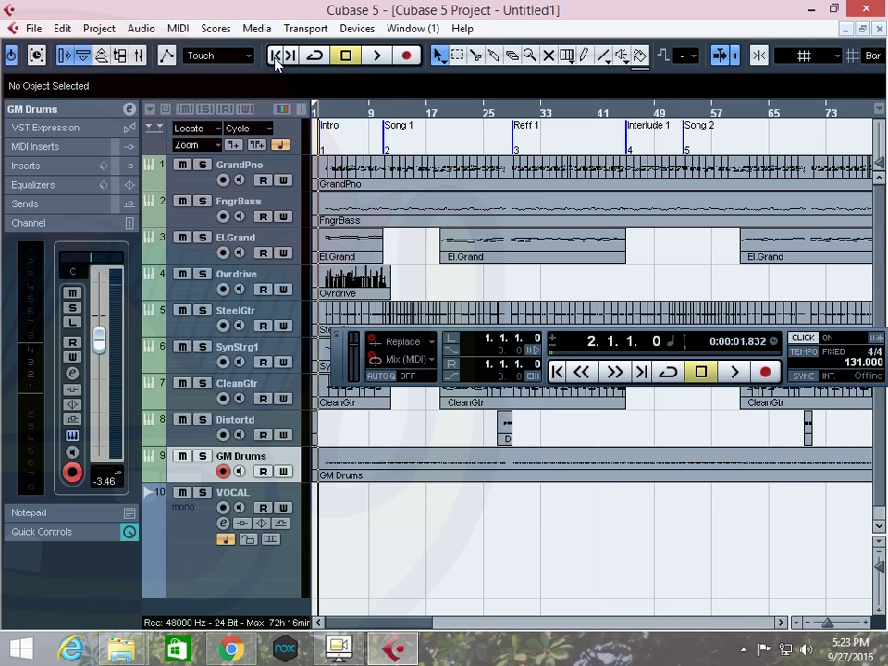
{"action": "key", "text": "space"}
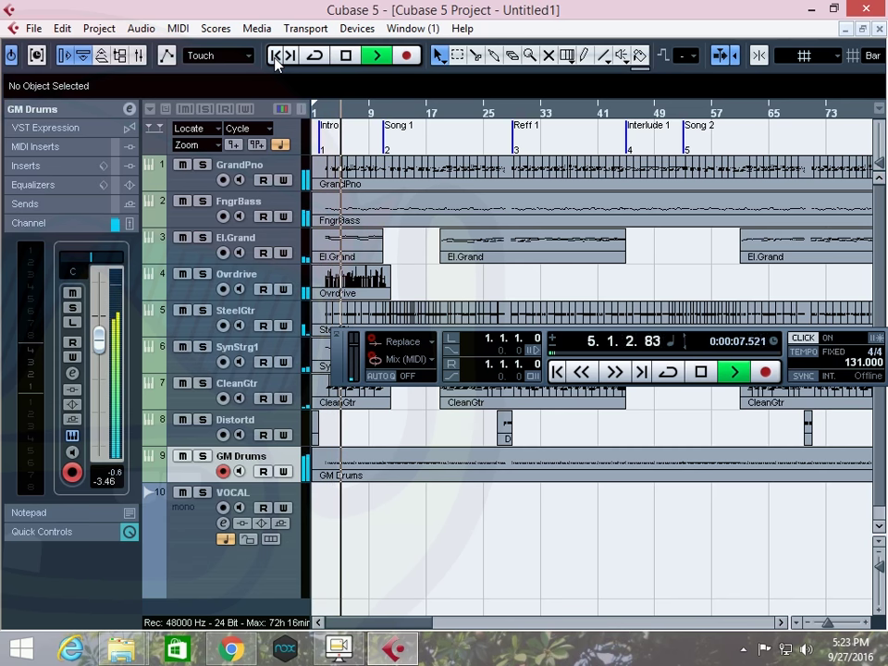
{"action": "key", "text": "space"}
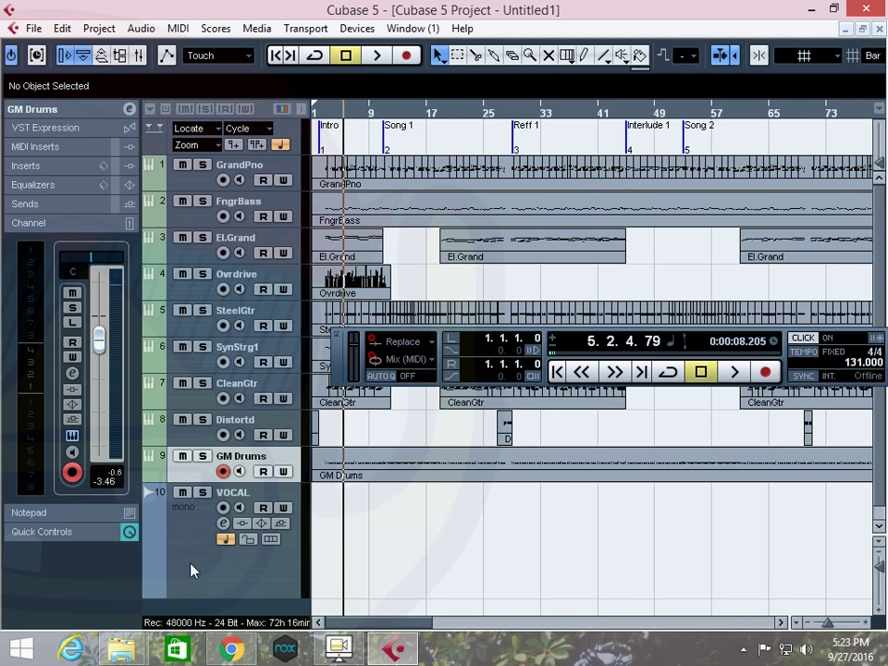
Step: Record a vocal take on the mono audio track below GM Drums, from bar 4 to the Reff 1 marker
{"action": "left_click", "coordinate": [182, 525]}
{"action": "left_click", "coordinate": [282, 56]}
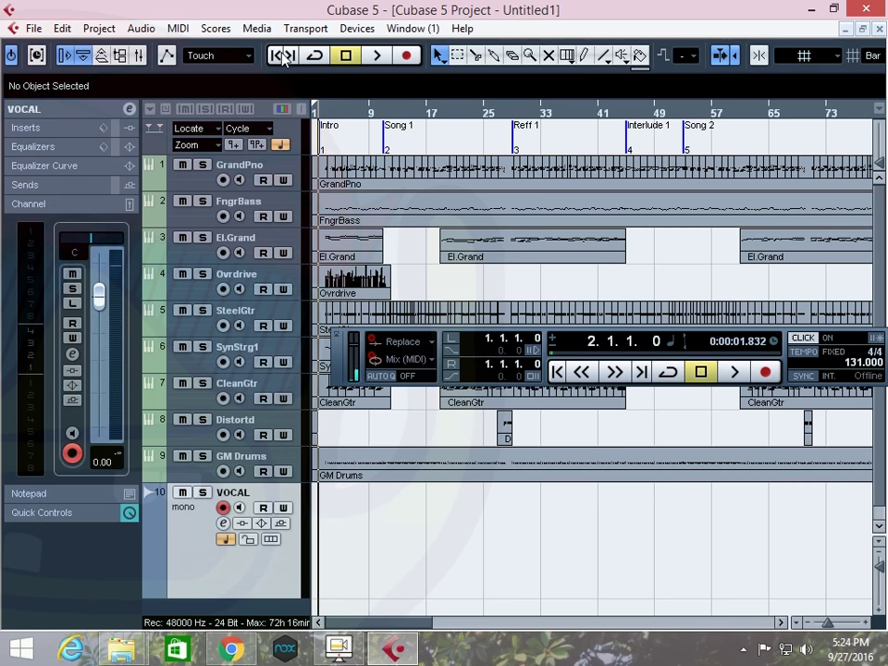
{"action": "left_click", "coordinate": [283, 56]}
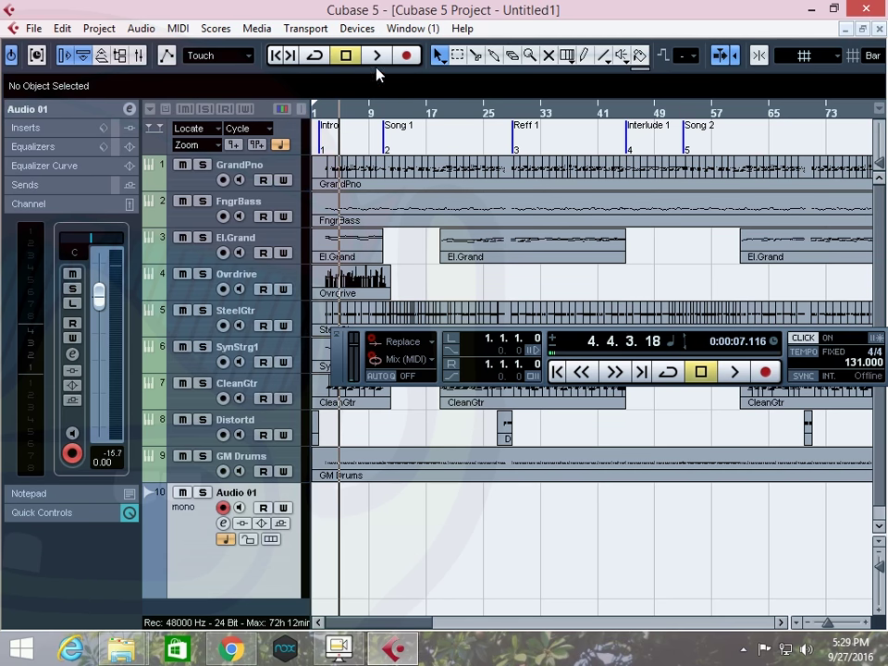
{"action": "left_click", "coordinate": [406, 55]}
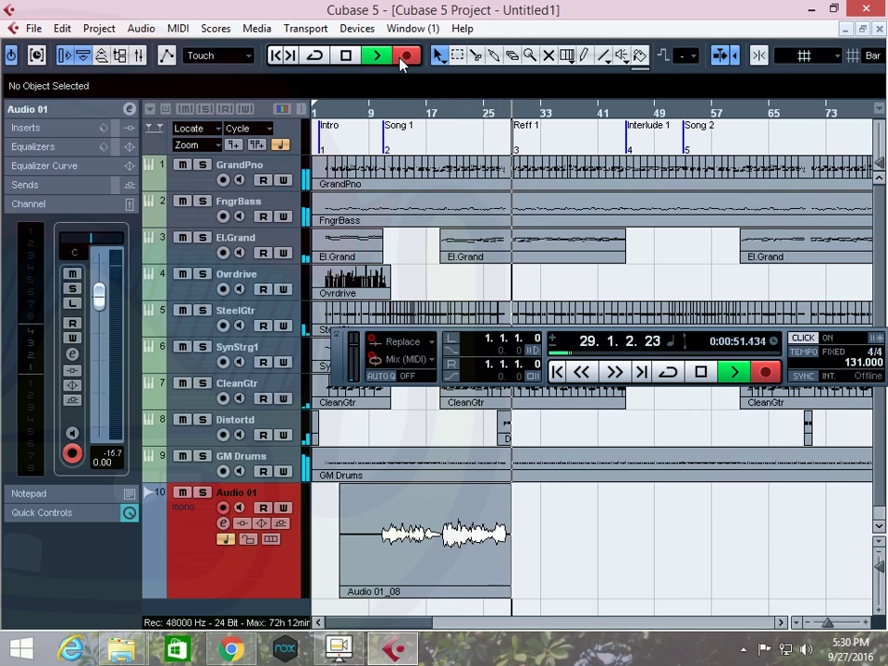
{"action": "key", "text": "space"}
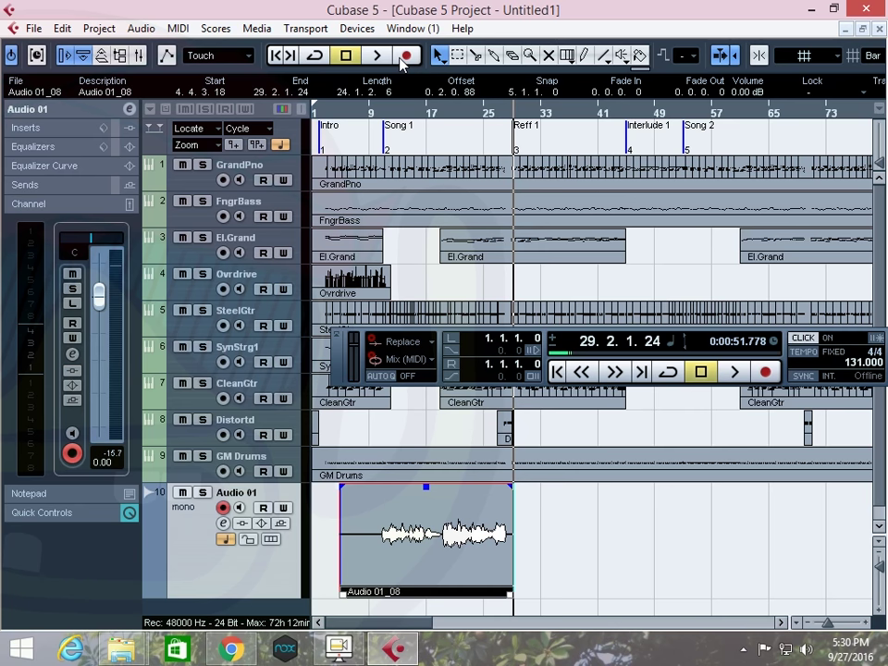
Step: Add a second mono audio track below Audio 01 and increase its height
{"action": "scroll", "coordinate": [265, 347], "scroll_direction": "down", "scroll_amount": 1}
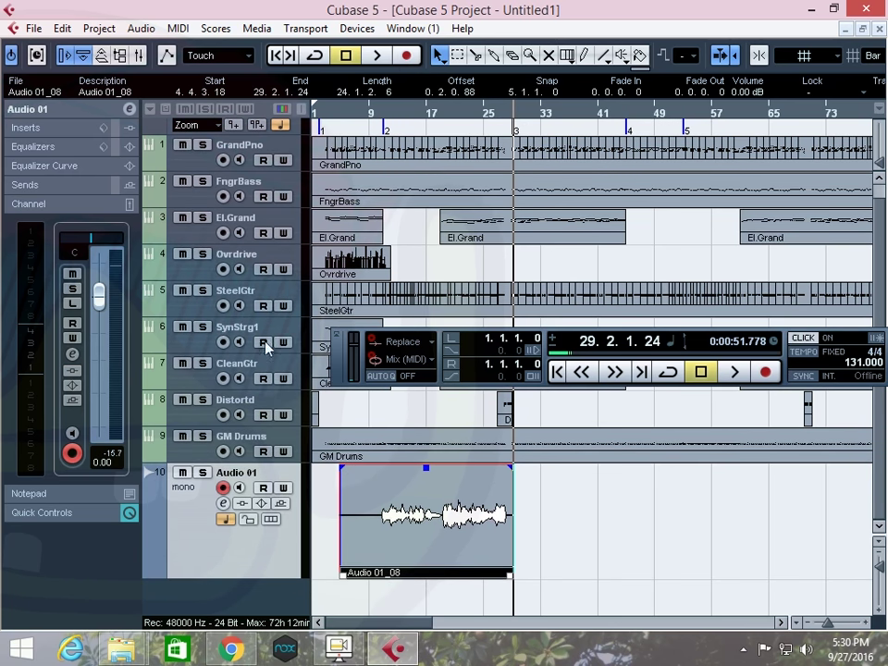
{"action": "right_click", "coordinate": [225, 614]}
{"action": "left_click", "coordinate": [283, 281]}
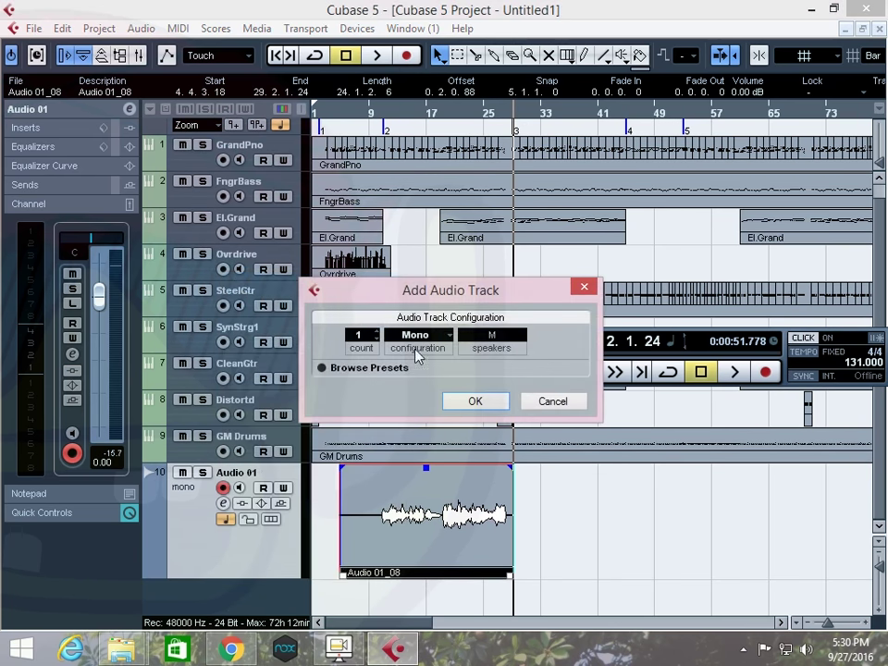
{"action": "left_click", "coordinate": [476, 401]}
{"action": "scroll", "coordinate": [285, 544], "scroll_direction": "down", "scroll_amount": 1}
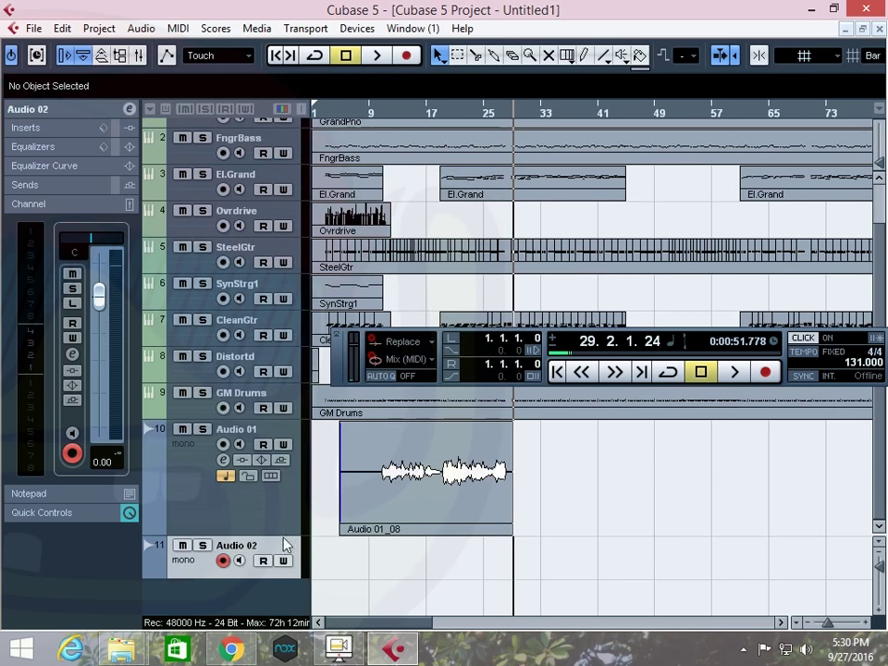
{"action": "left_click_drag", "start_coordinate": [241, 576], "coordinate": [252, 620]}
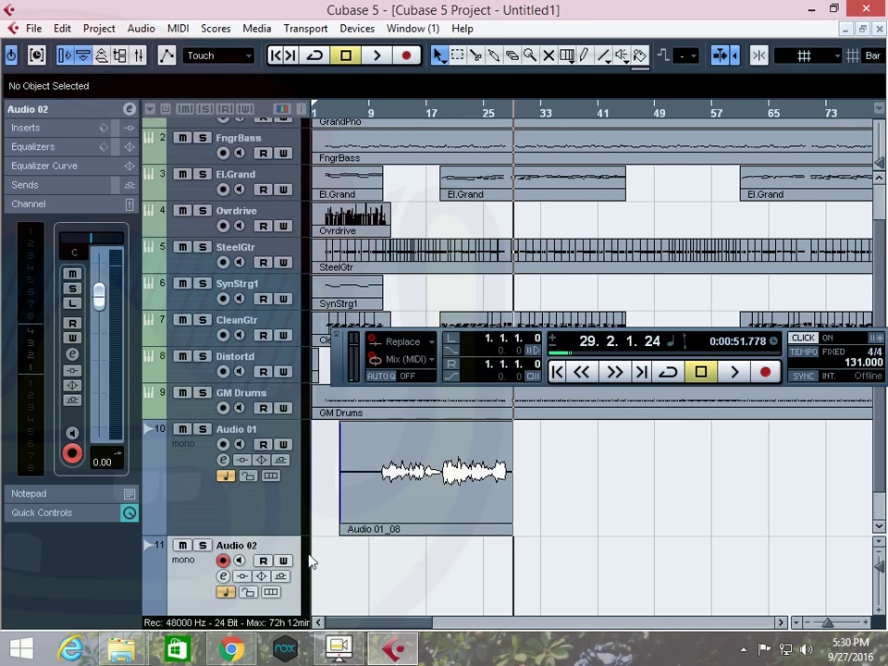
Step: Record a second vocal take on Audio 02 from bar 1 to bar 29
{"action": "left_click", "coordinate": [276, 57]}
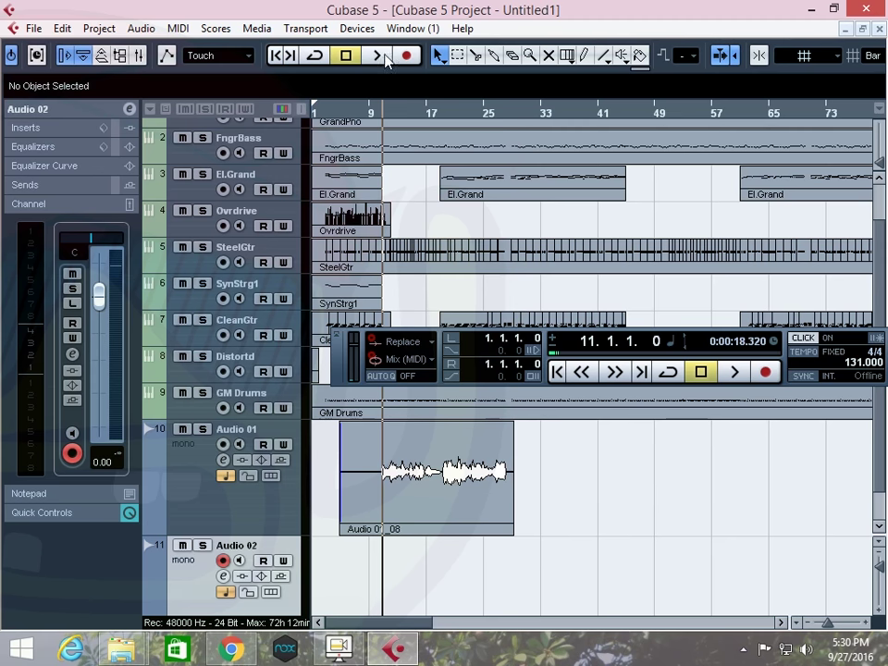
{"action": "left_click", "coordinate": [274, 58]}
{"action": "left_click", "coordinate": [407, 55]}
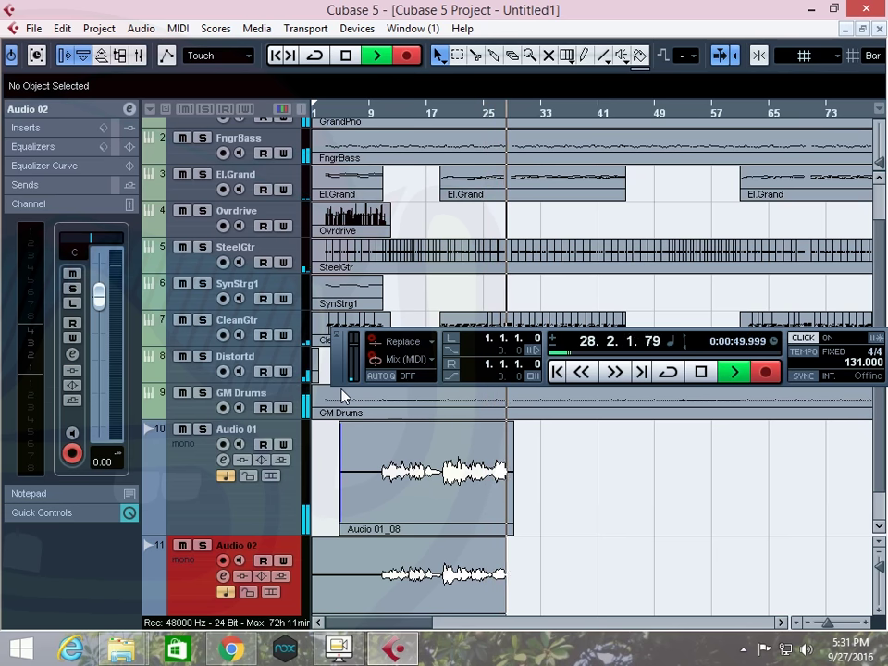
{"action": "key", "text": "space"}
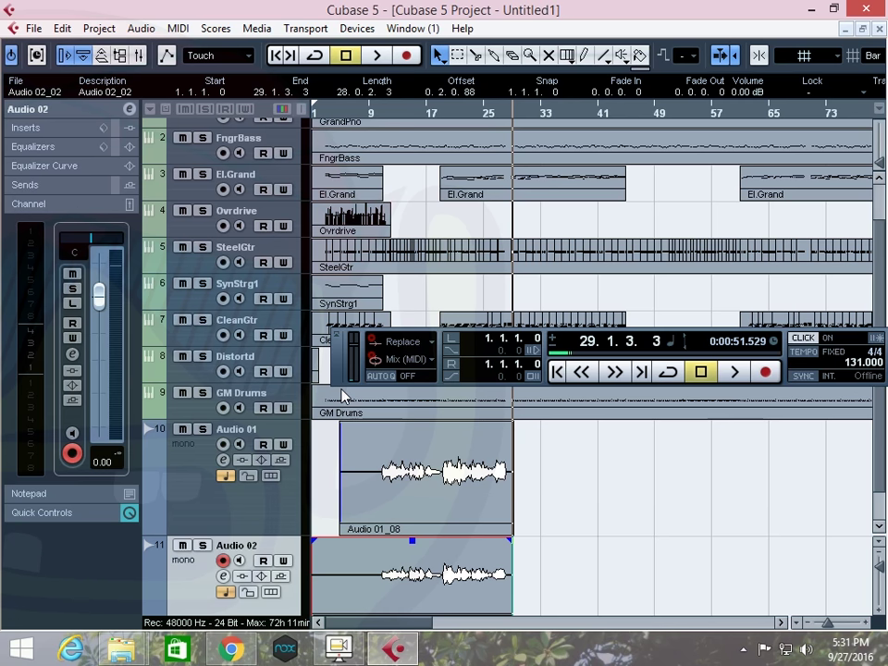
Step: During playback from bar 9, disarm recording on Audio 02 and trim the silent start of both vocal clips to about bar 9
{"action": "left_click", "coordinate": [371, 115]}
{"action": "key", "text": "space"}
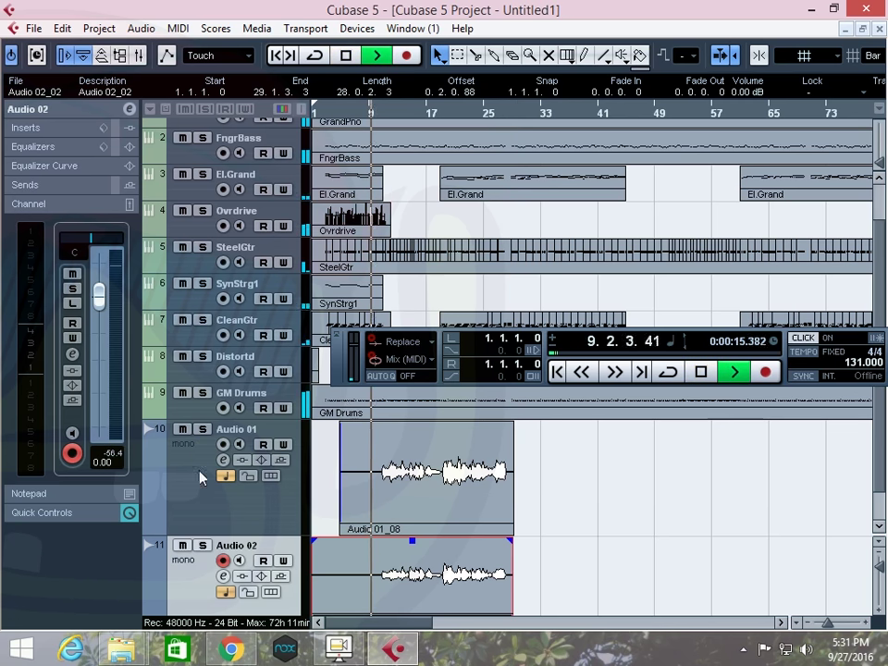
{"action": "left_click", "coordinate": [223, 561]}
{"action": "scroll", "coordinate": [373, 553], "scroll_direction": "down", "scroll_amount": 1}
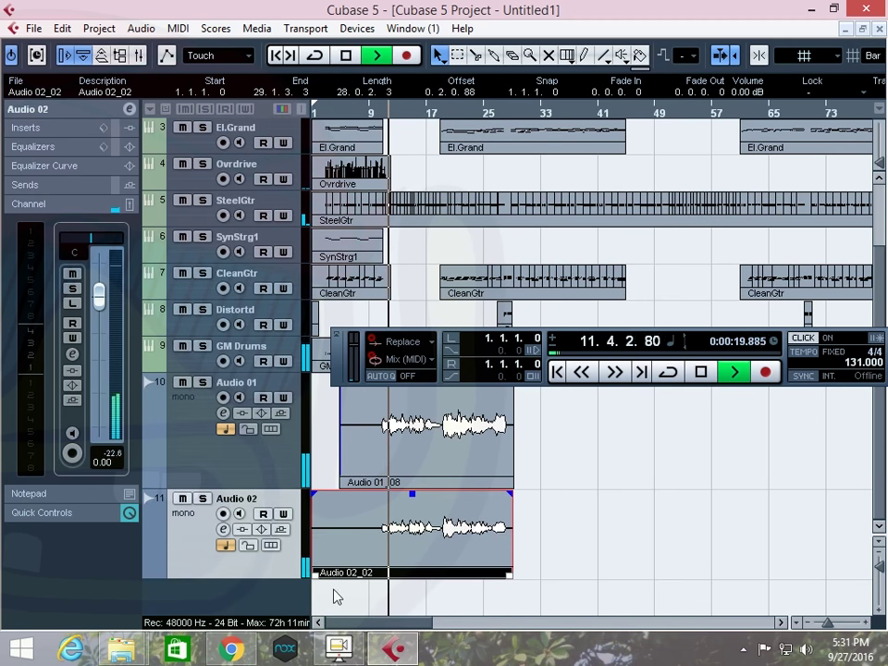
{"action": "left_click_drag", "start_coordinate": [315, 575], "coordinate": [378, 483]}
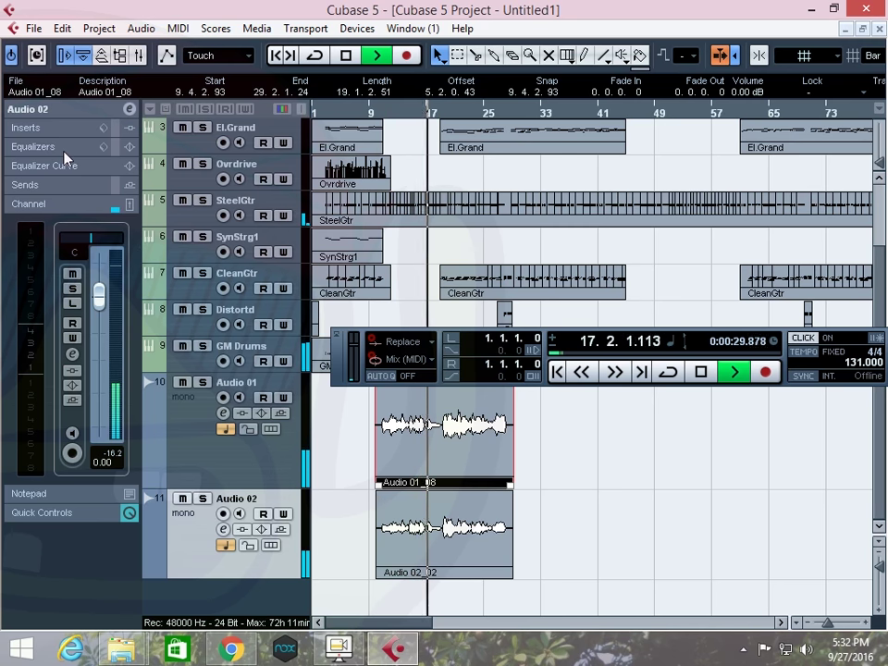
Step: Select the Audio 01 track, play the doubled vocals up to about bar 28, and return the playhead to about bar 9
{"action": "left_click", "coordinate": [202, 431]}
{"action": "left_click", "coordinate": [74, 117]}
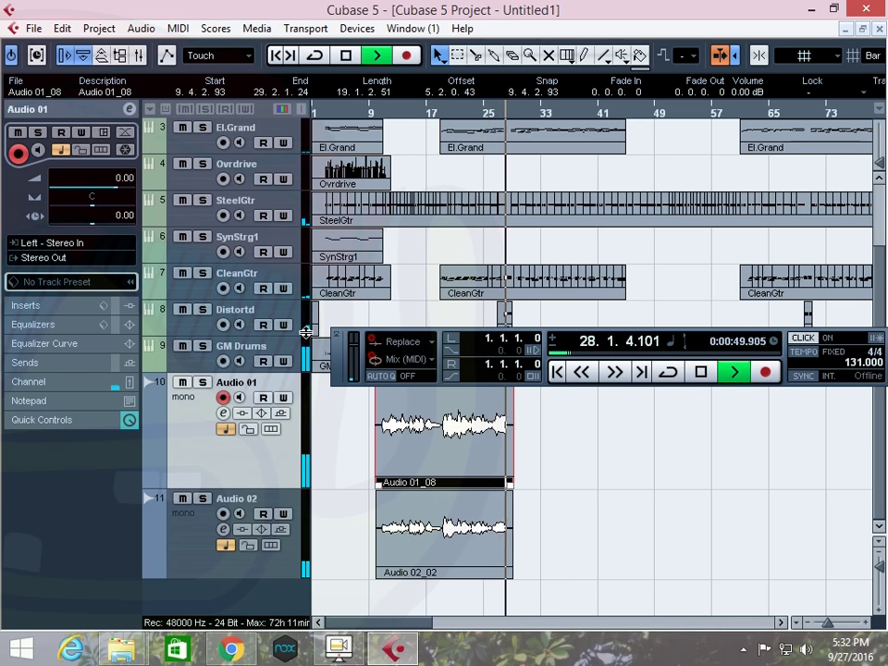
{"action": "key", "text": "space"}
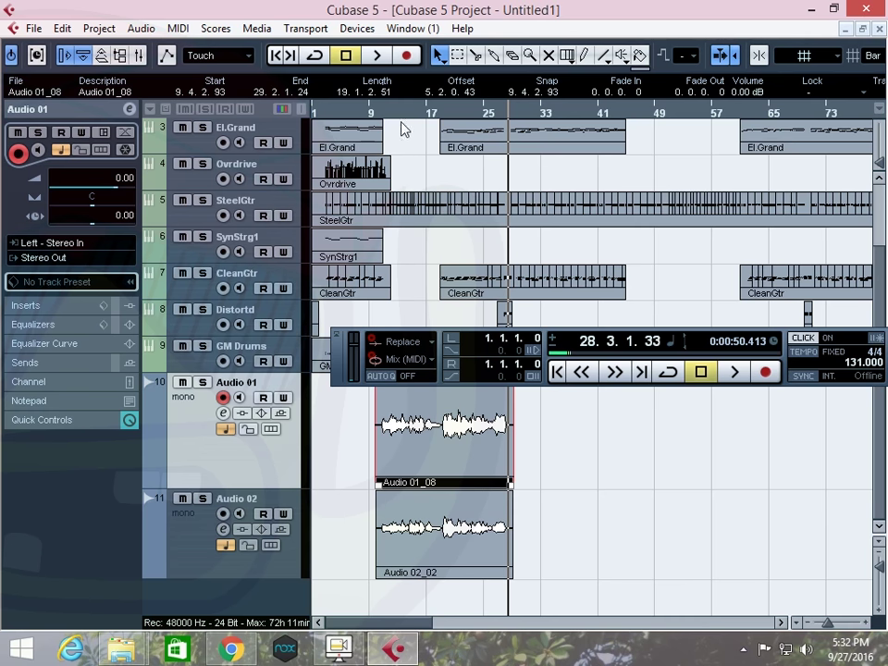
{"action": "left_click", "coordinate": [370, 113]}
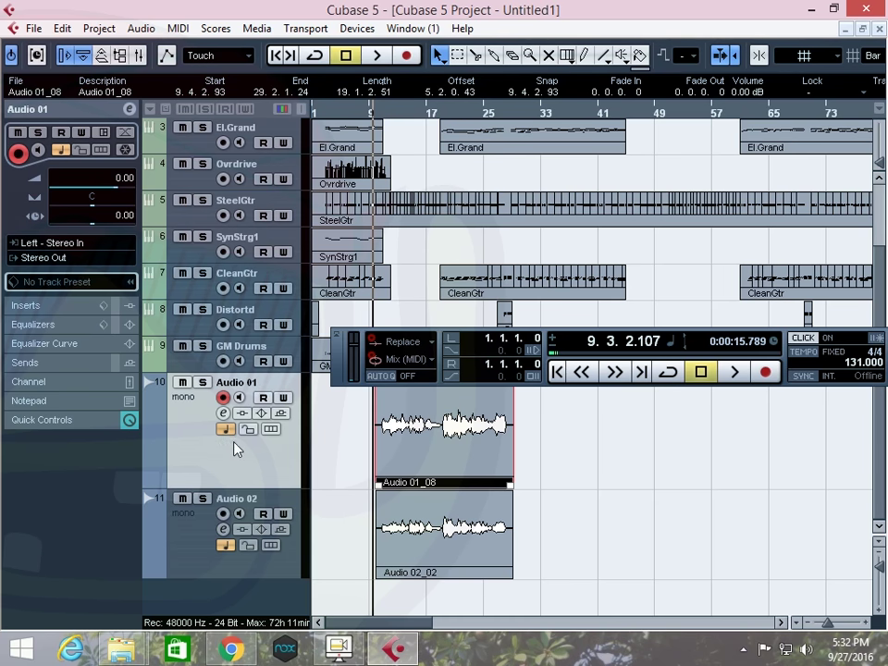
Step: Add a Compressor in the first insert slot of Audio 01 and load its Lead Vocals In Your Face preset
{"action": "left_click", "coordinate": [37, 309]}
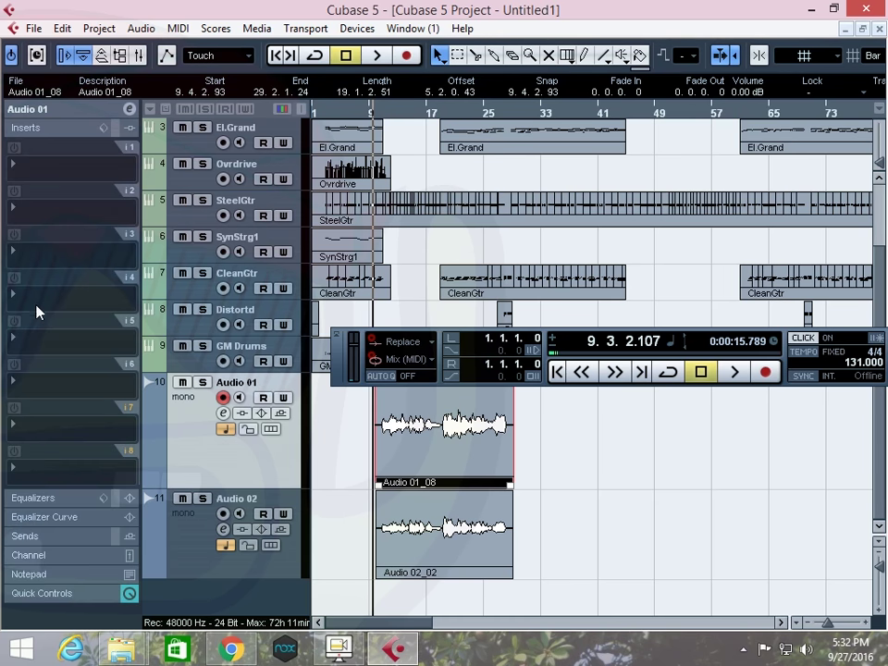
{"action": "left_click", "coordinate": [77, 167]}
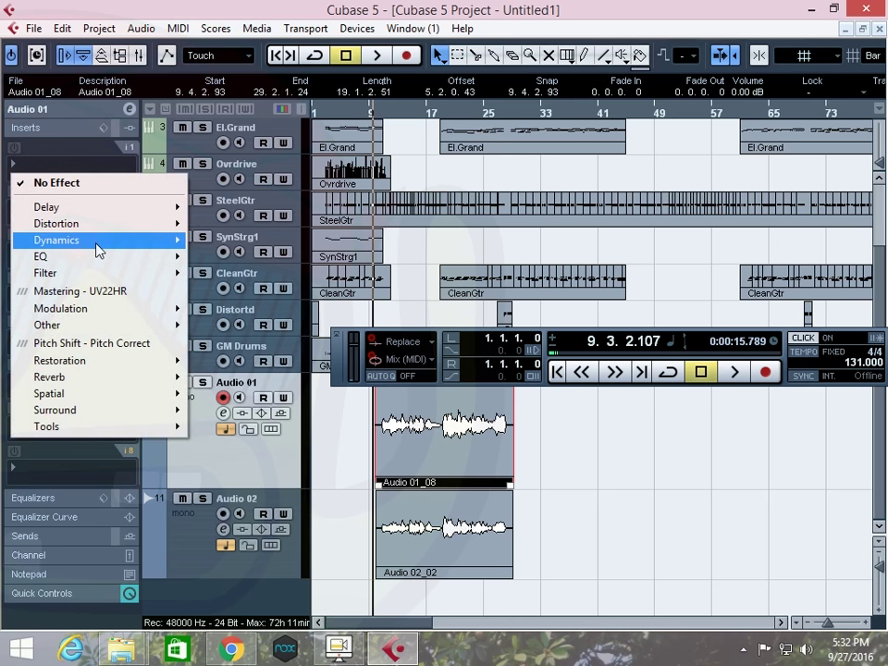
{"action": "mouse_move", "coordinate": [99, 249]}
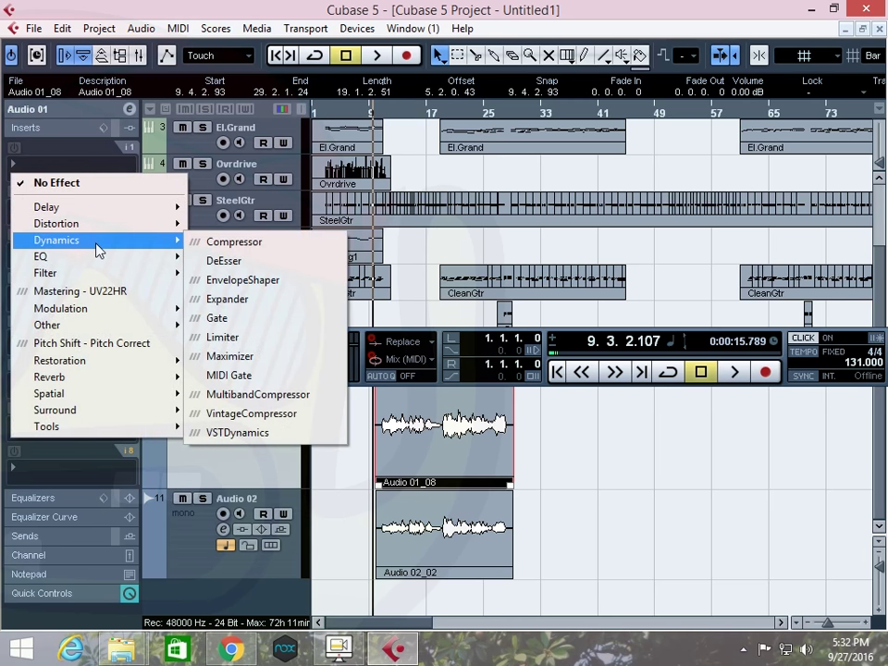
{"action": "left_click", "coordinate": [202, 243]}
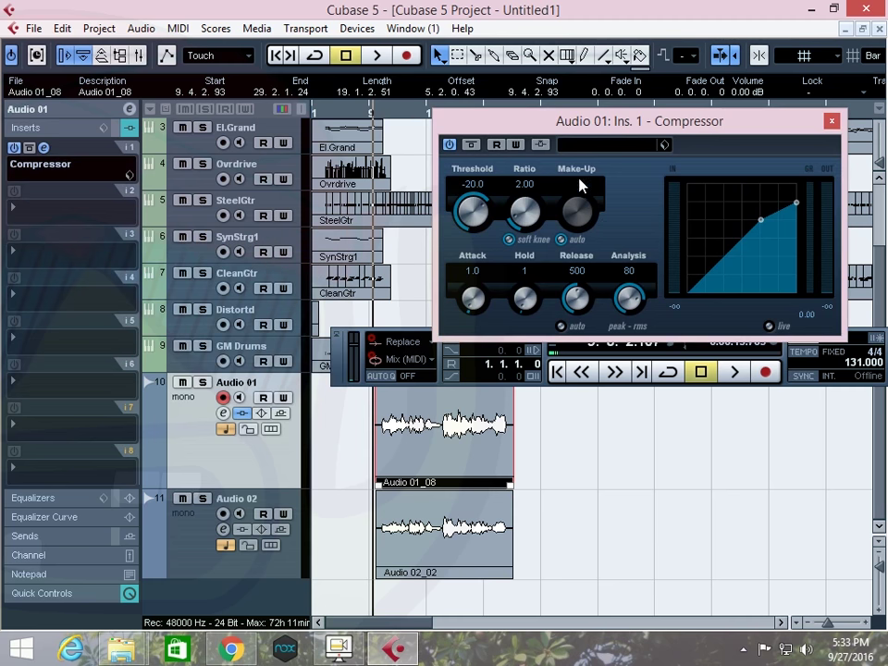
{"action": "left_click", "coordinate": [600, 146]}
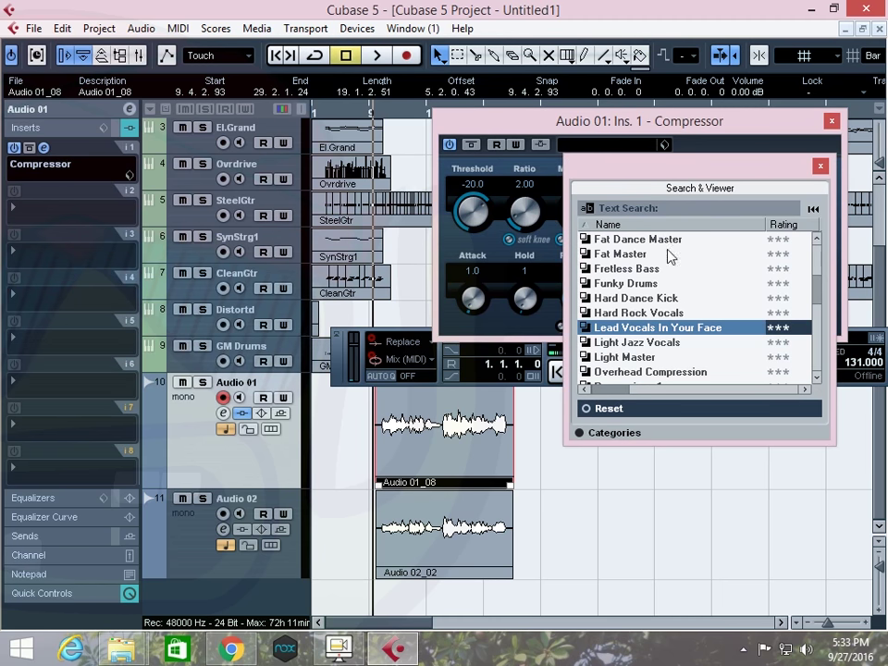
{"action": "left_click", "coordinate": [678, 313]}
{"action": "double_click", "coordinate": [678, 313]}
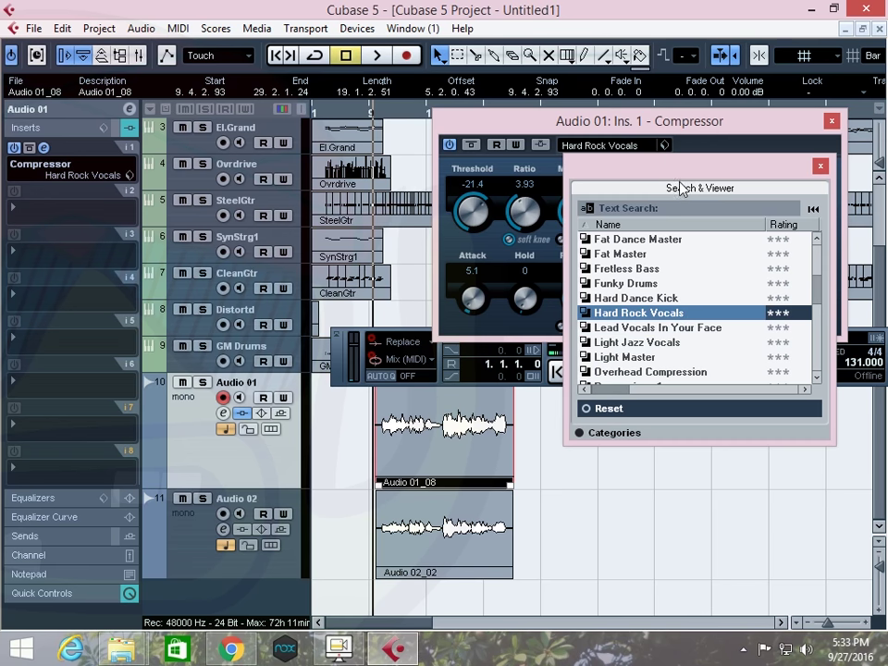
{"action": "double_click", "coordinate": [656, 333]}
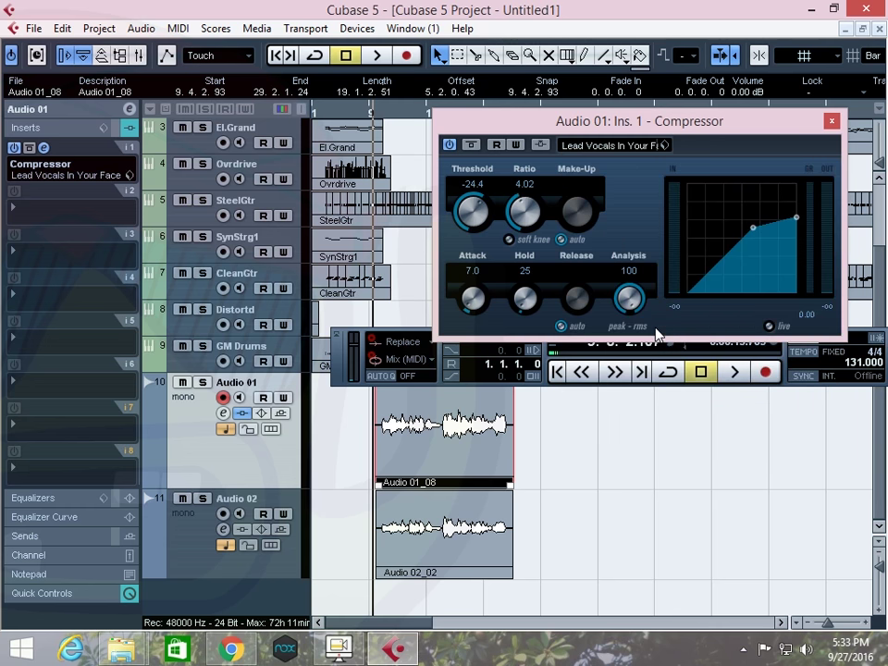
Step: Add a Compressor with the Lead Vocals In Your Face preset as first insert on Audio 02, and play both takes from bar 9 to about bar 28
{"action": "left_click", "coordinate": [216, 556]}
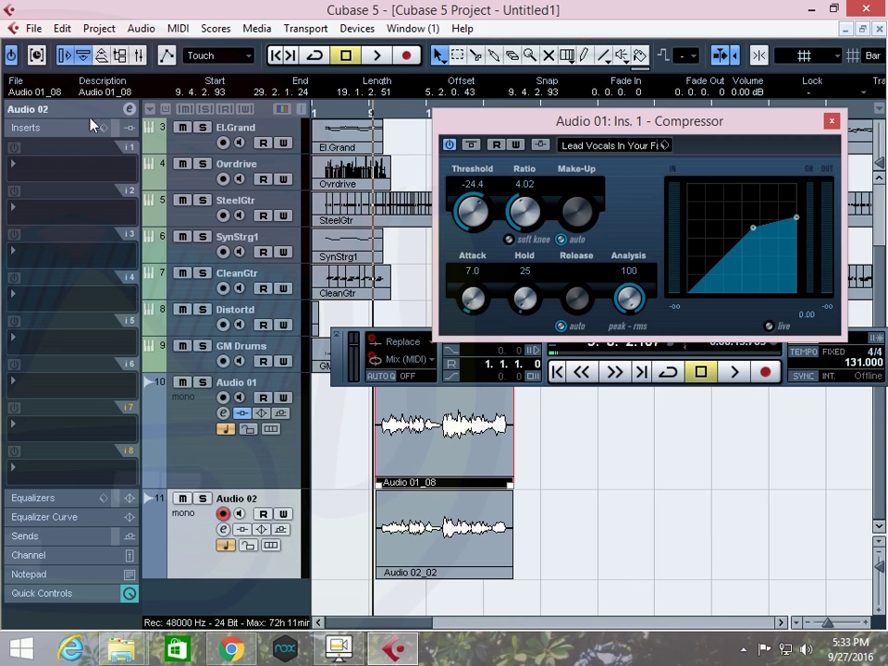
{"action": "left_click", "coordinate": [69, 165]}
{"action": "mouse_move", "coordinate": [120, 242]}
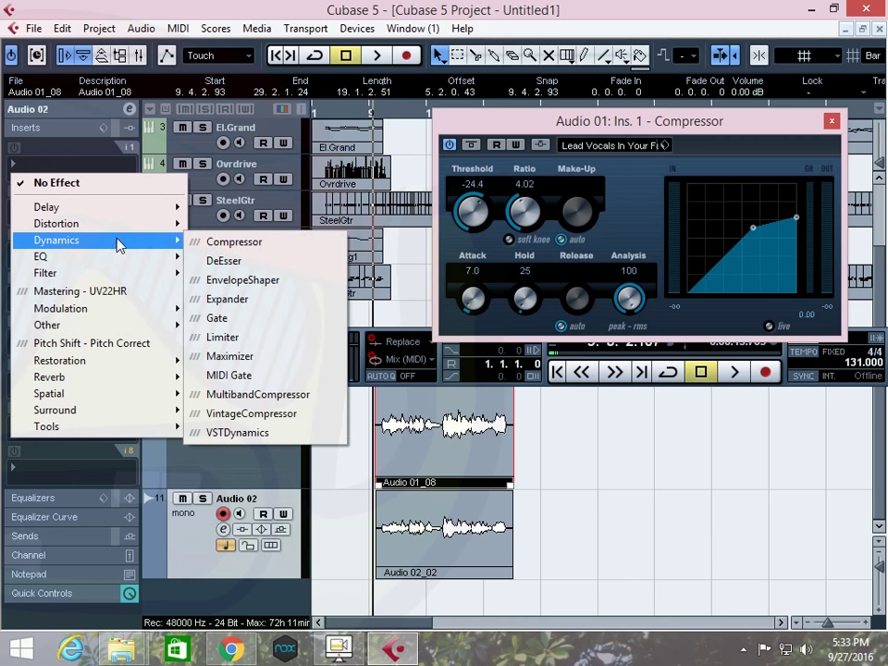
{"action": "left_click", "coordinate": [246, 241]}
{"action": "left_click", "coordinate": [430, 265]}
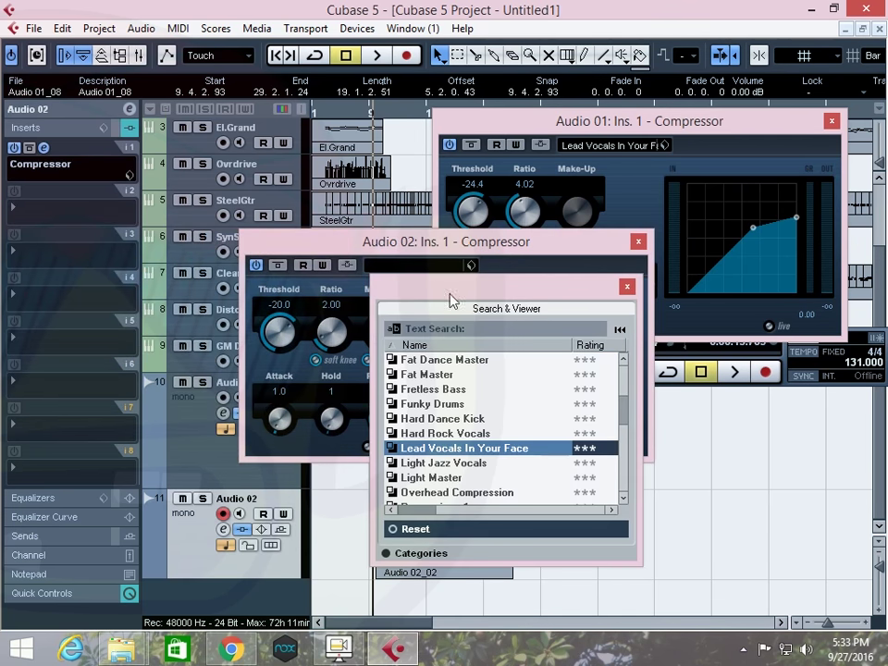
{"action": "double_click", "coordinate": [463, 449]}
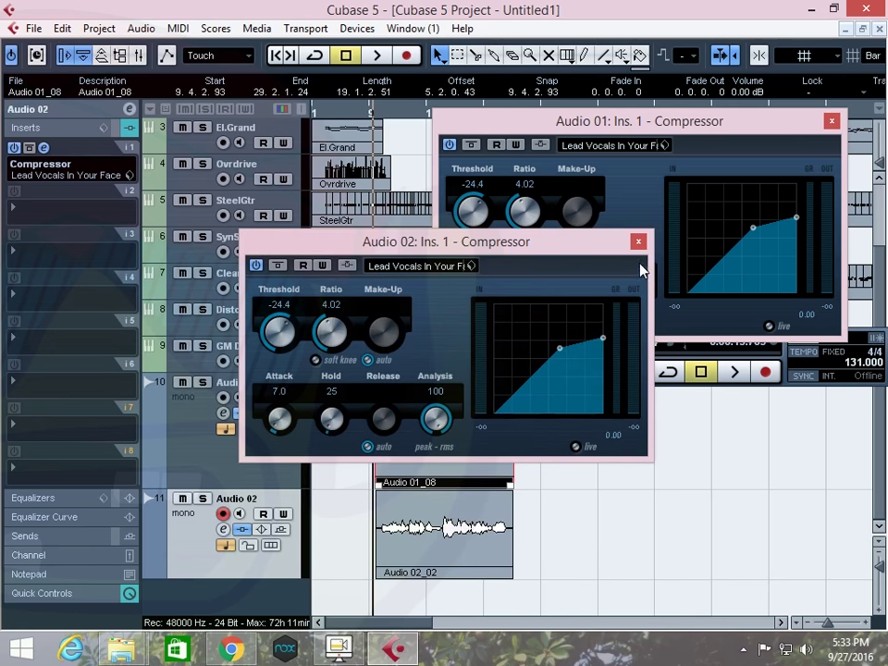
{"action": "left_click", "coordinate": [637, 241]}
{"action": "left_click", "coordinate": [832, 121]}
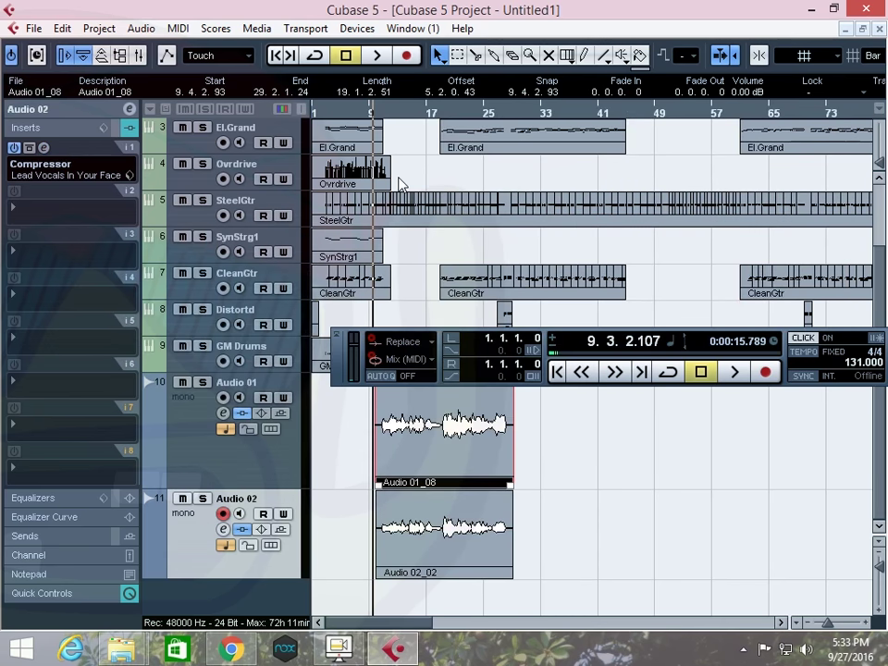
{"action": "key", "text": "space"}
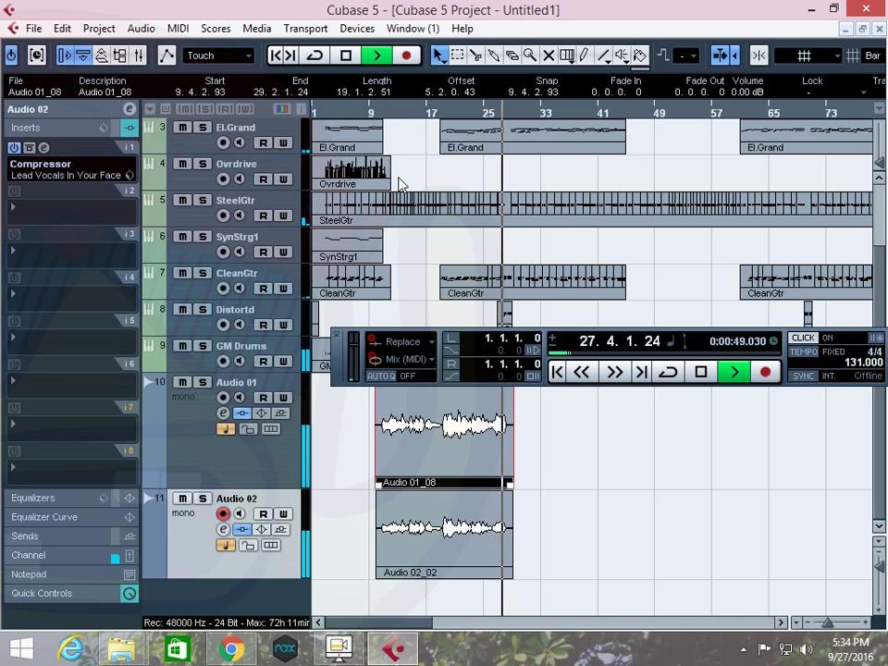
{"action": "key", "text": "space"}
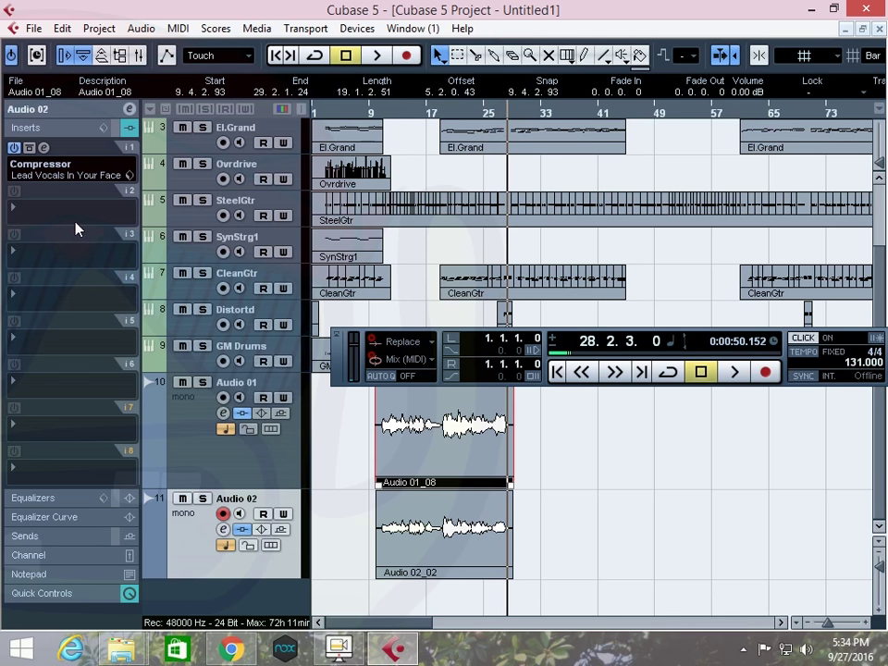
Step: Add Pitch Correct in the second insert slot of Audio 02 and set its correction speed to 60
{"action": "left_click", "coordinate": [66, 215]}
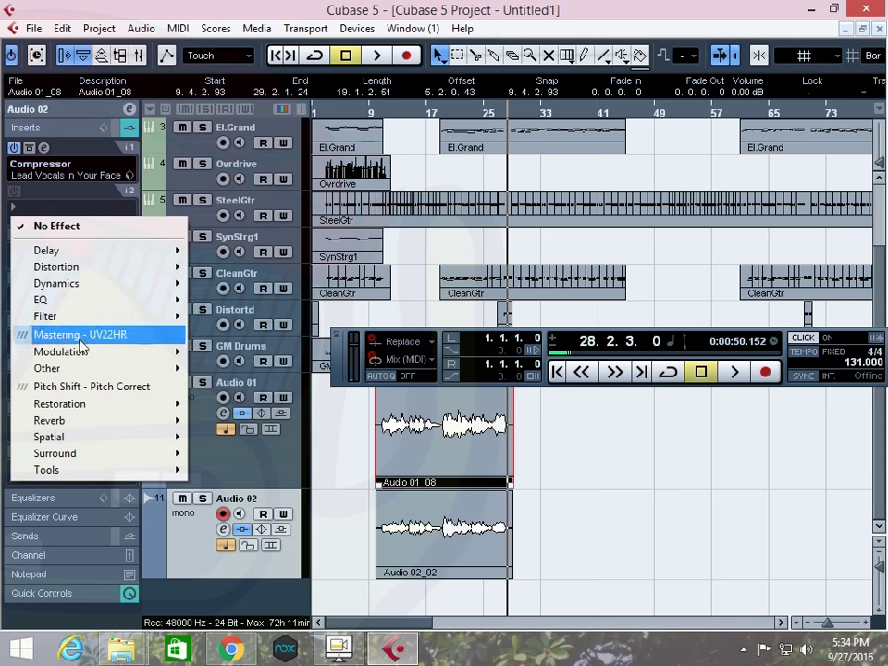
{"action": "left_click", "coordinate": [85, 389]}
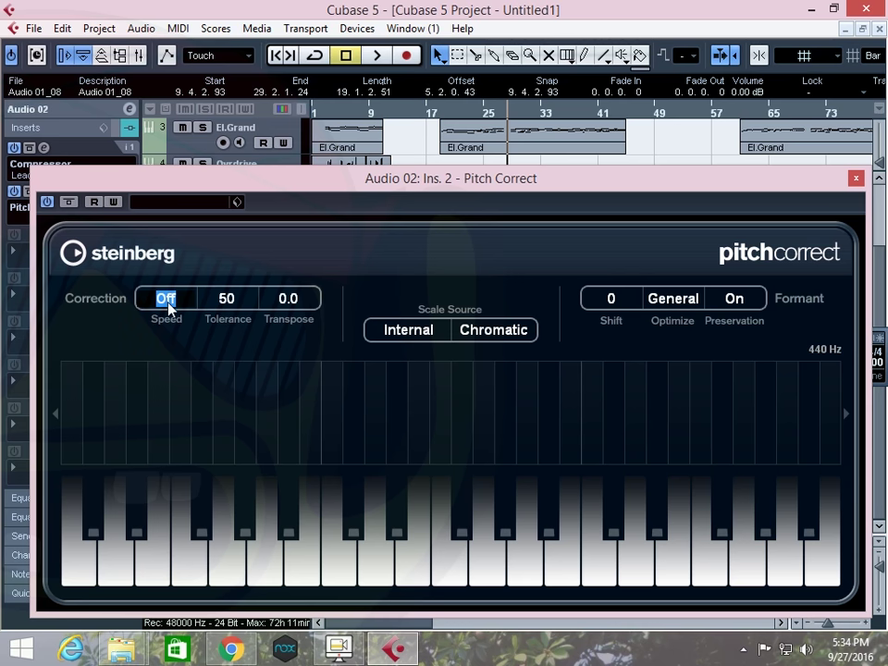
{"action": "type", "text": "60"}
{"action": "left_click", "coordinate": [856, 178]}
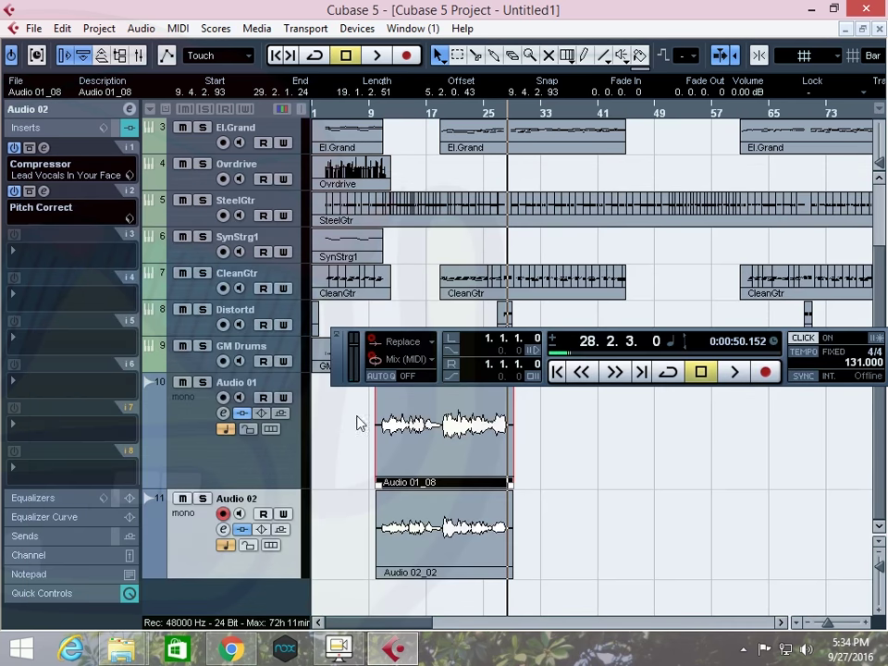
Step: Add Pitch Correct in the second insert slot of Audio 01 and set its correction speed to 70
{"action": "left_click", "coordinate": [211, 469]}
{"action": "left_click", "coordinate": [54, 205]}
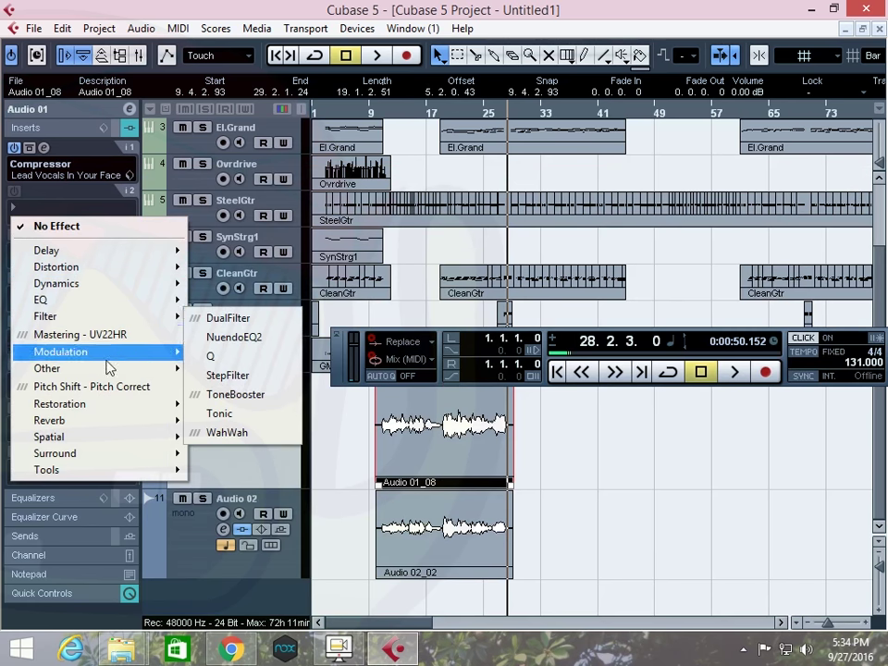
{"action": "left_click", "coordinate": [115, 387]}
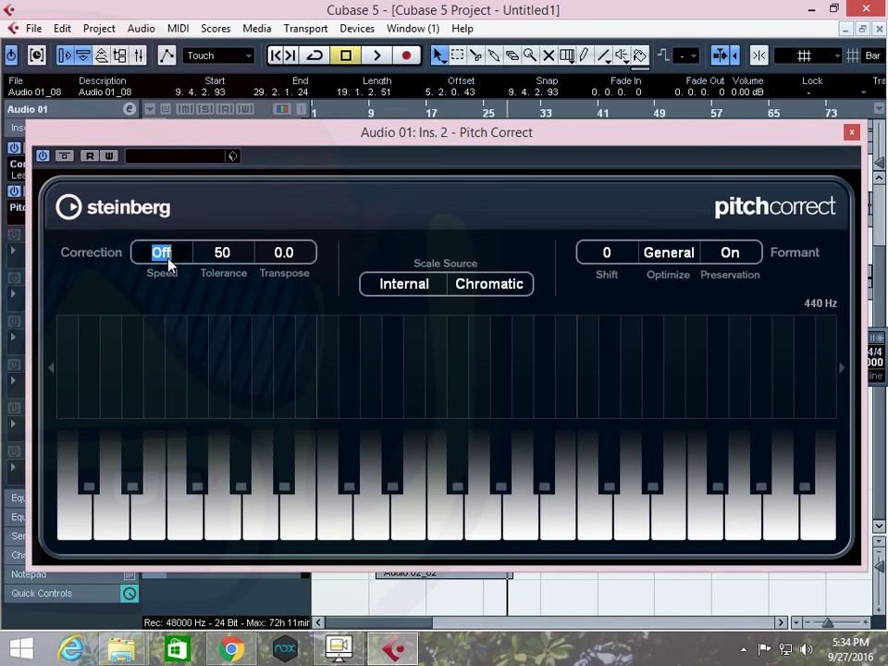
{"action": "type", "text": "8"}
{"action": "key", "text": "Return"}
{"action": "type", "text": "0"}
{"action": "left_click", "coordinate": [851, 133]}
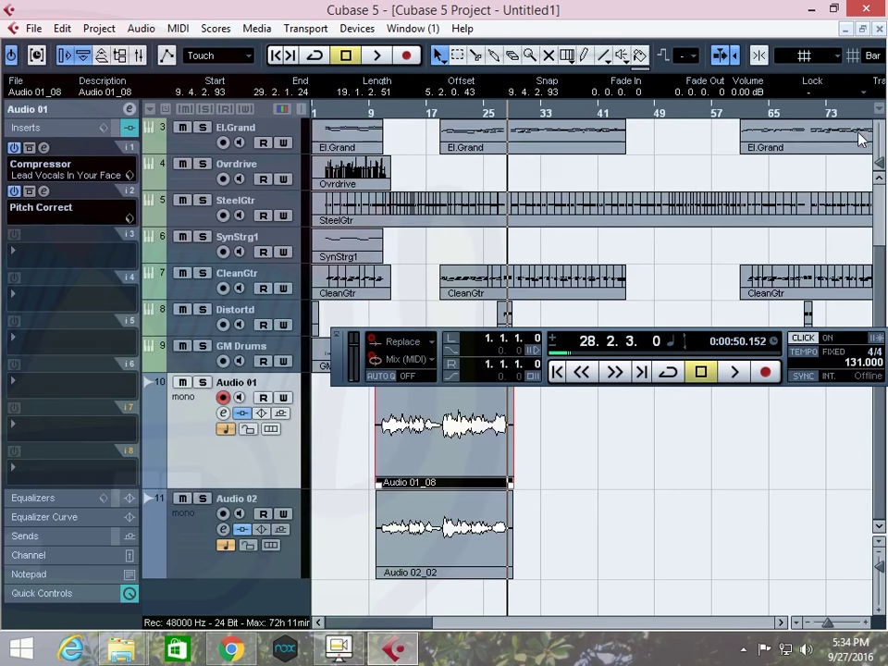
Step: Play back the pitch-corrected vocals from about bar 9 to bar 14
{"action": "left_click", "coordinate": [369, 116]}
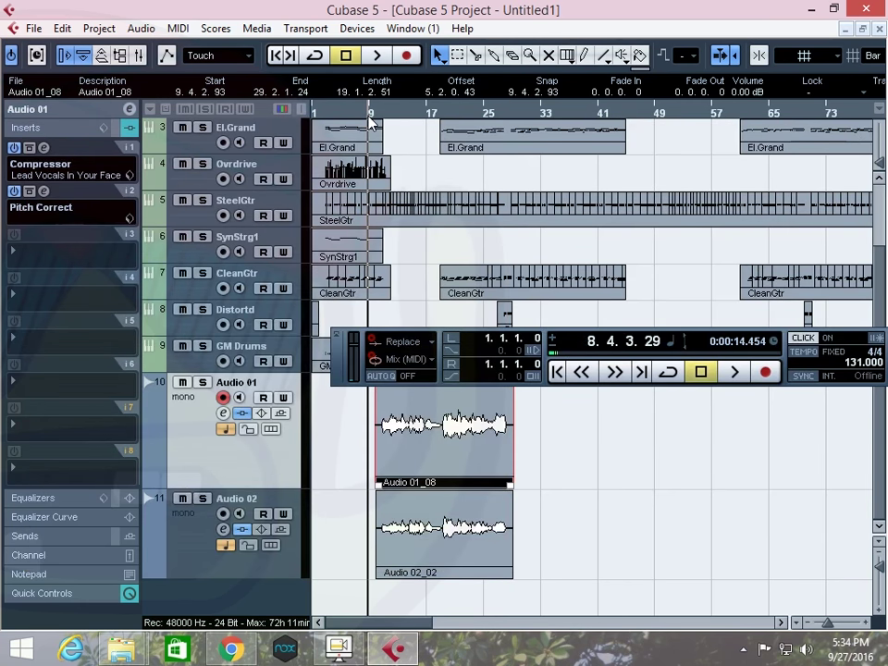
{"action": "key", "text": "space"}
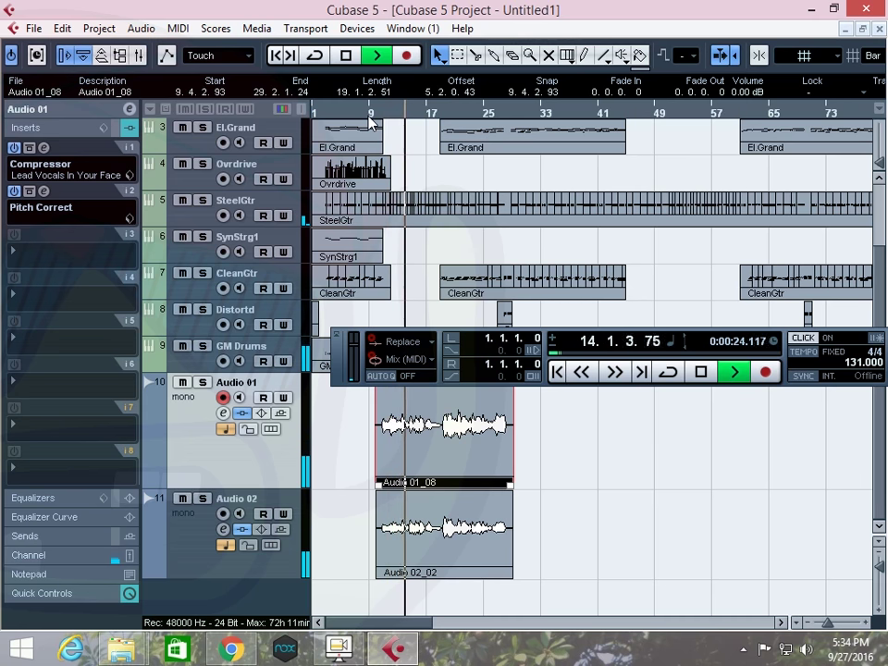
{"action": "key", "text": "space"}
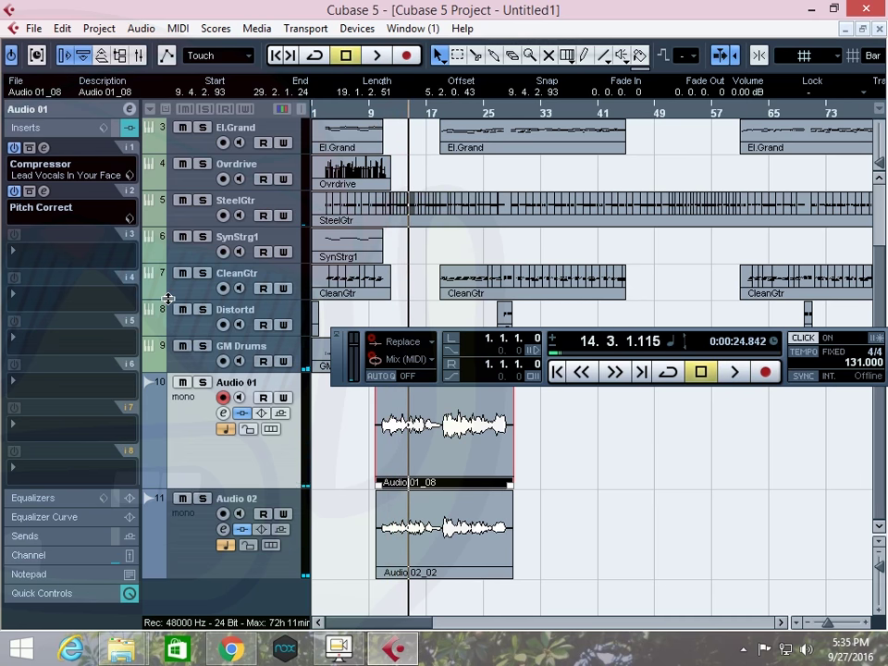
Step: Open Audio 01's Pitch Correct settings, and check the song's tonality on the Midi Chord Finder result page in Chrome before returning to Cubase
{"action": "left_click", "coordinate": [46, 193]}
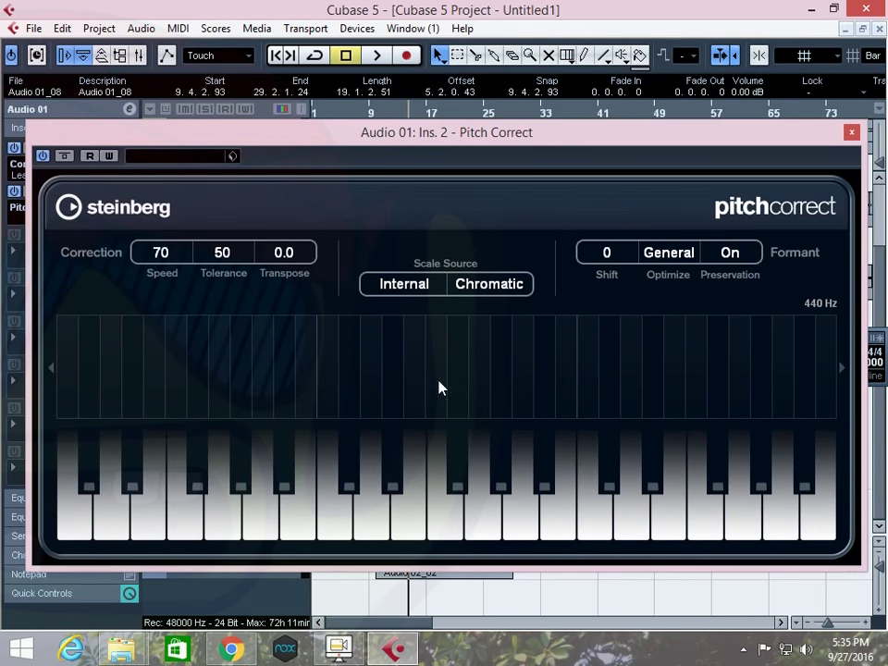
{"action": "left_click", "coordinate": [232, 648]}
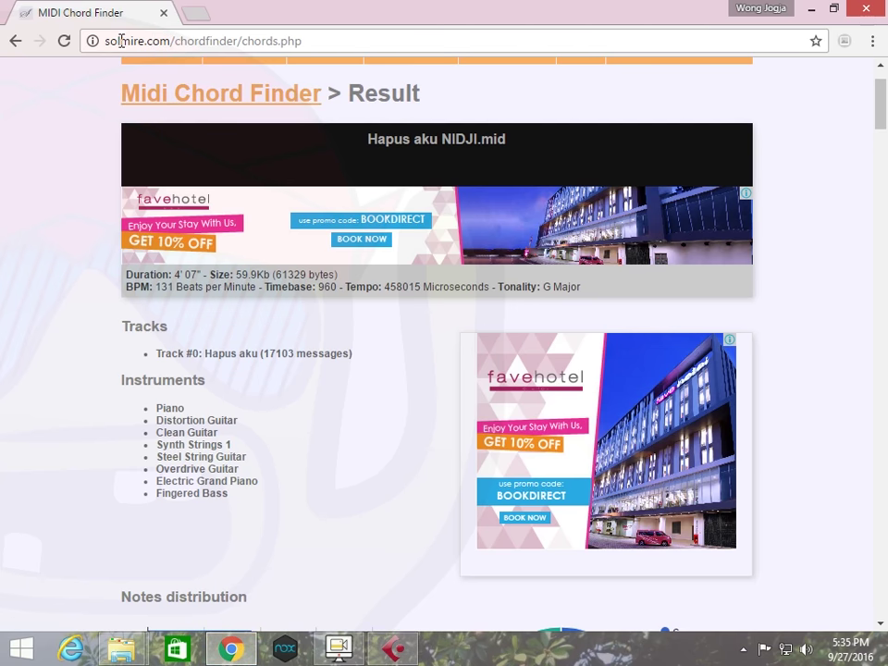
{"action": "scroll", "coordinate": [310, 354], "scroll_direction": "down", "scroll_amount": 1}
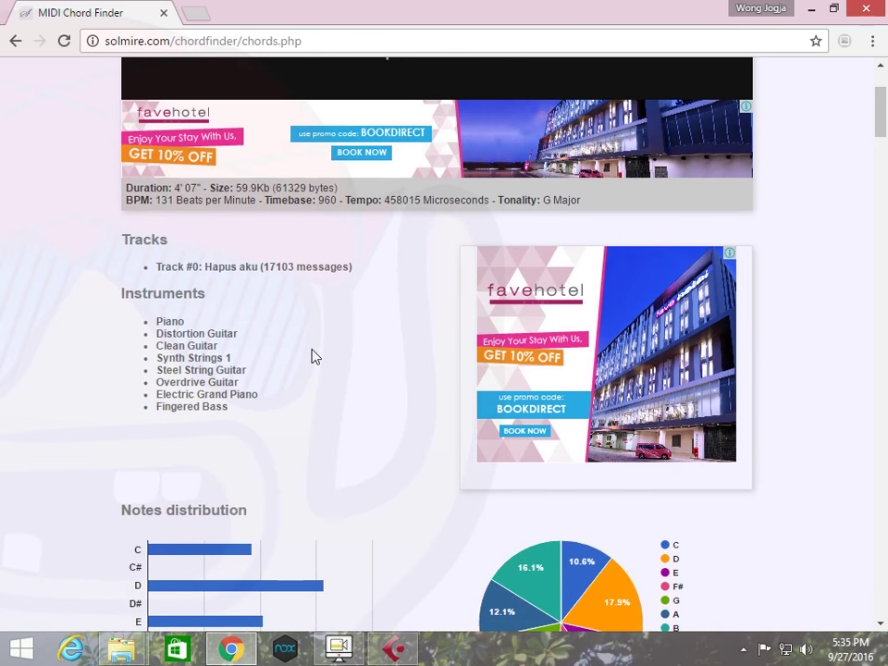
{"action": "scroll", "coordinate": [312, 356], "scroll_direction": "up", "scroll_amount": 2}
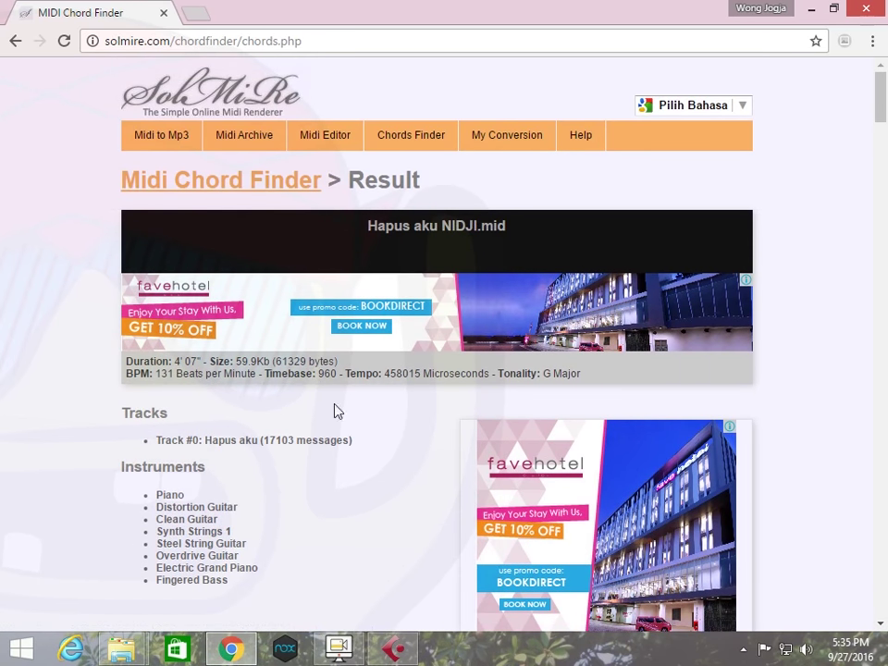
{"action": "left_click", "coordinate": [393, 650]}
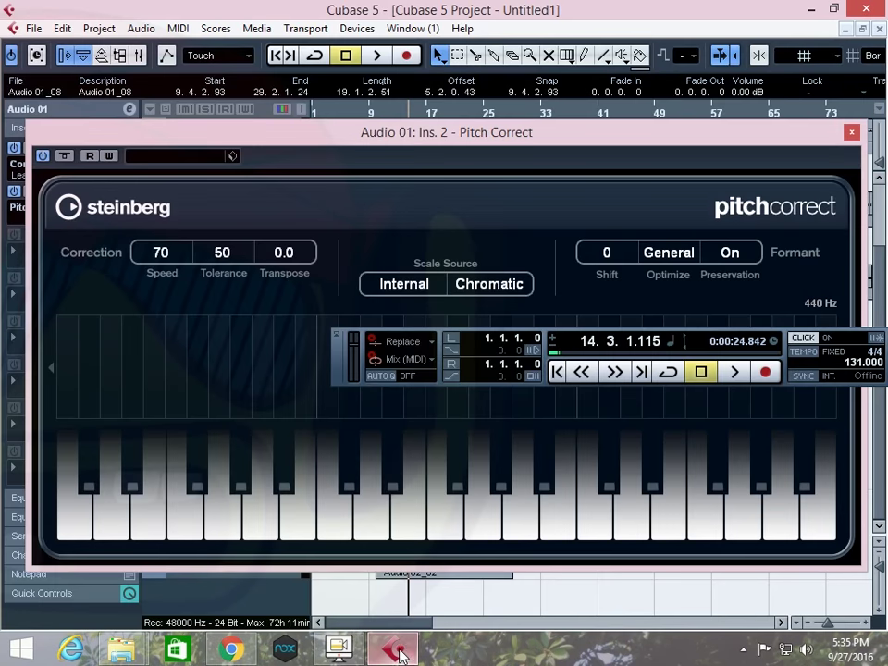
Step: Set the scale source of Audio 01's Pitch Correct to Major in G and close the plug-in window
{"action": "left_click", "coordinate": [480, 284]}
{"action": "left_click", "coordinate": [495, 327]}
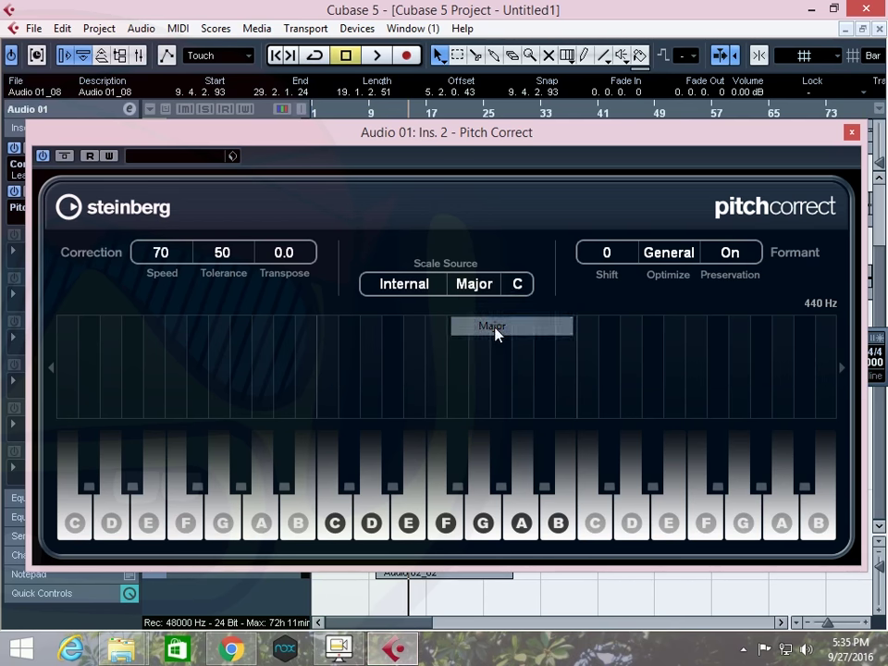
{"action": "left_click", "coordinate": [517, 284]}
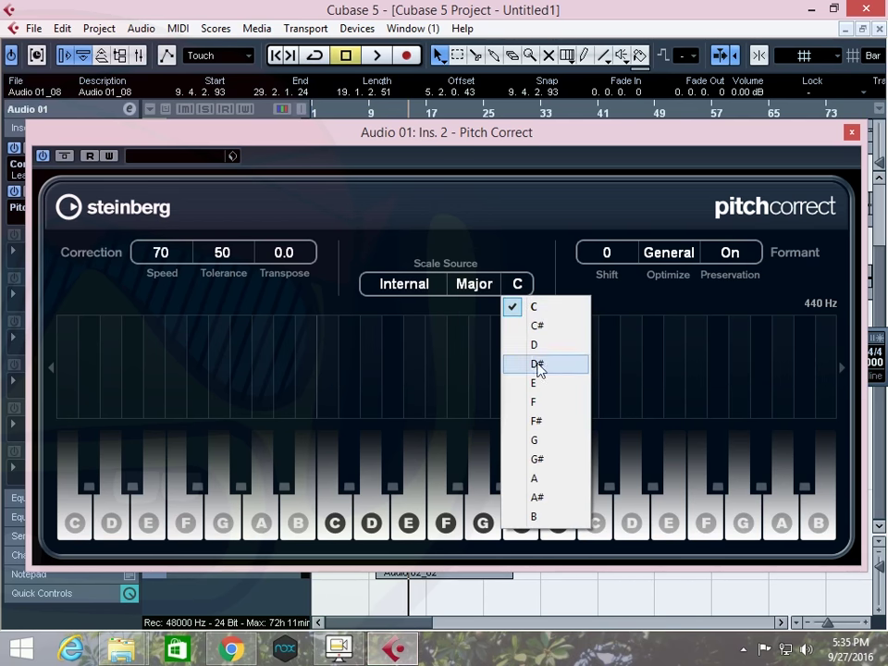
{"action": "left_click", "coordinate": [546, 441]}
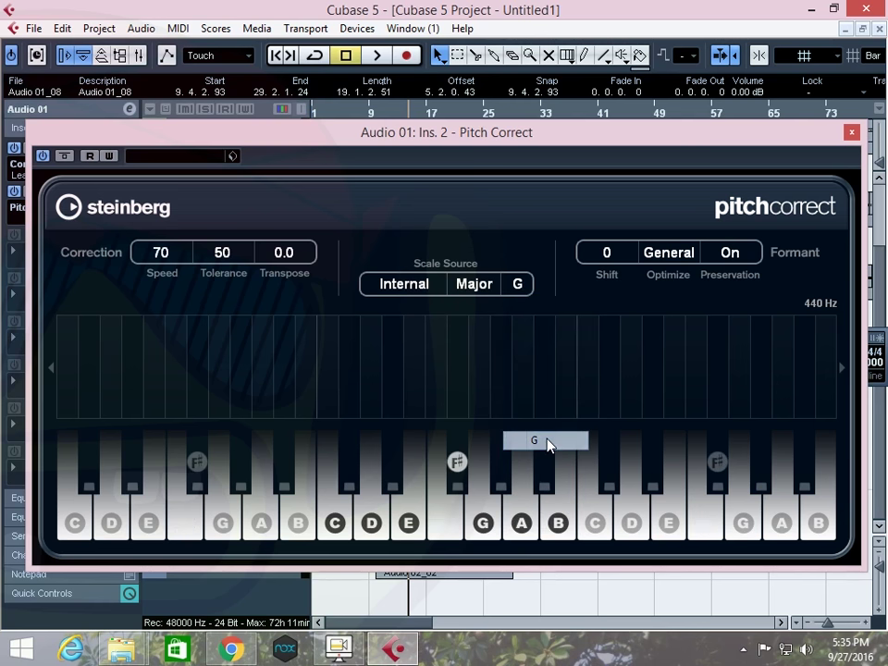
{"action": "left_click", "coordinate": [853, 134]}
Step: Set the scale source of Audio 02's Pitch Correct to Major in G and close the plug-in window
{"action": "left_click", "coordinate": [213, 547]}
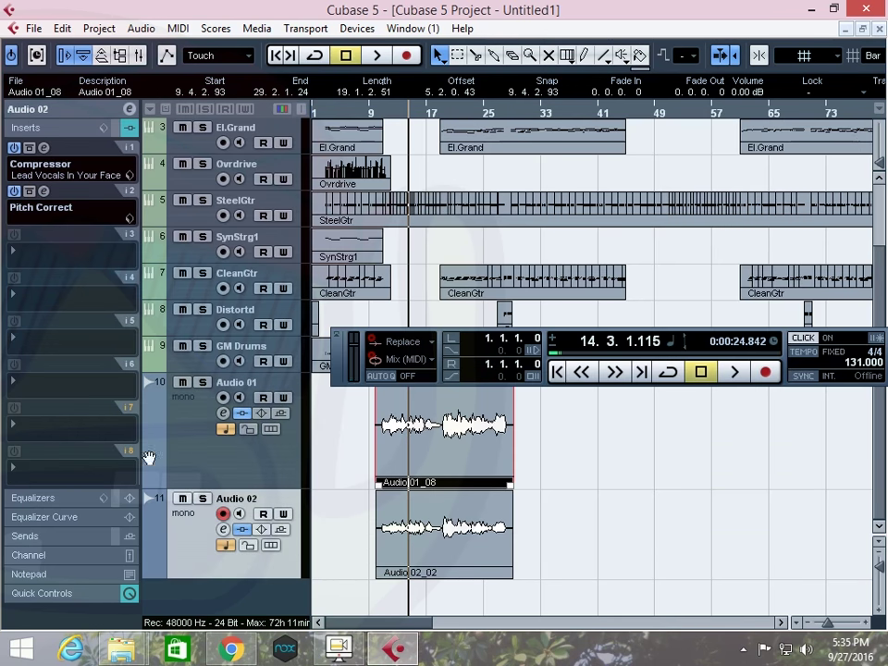
{"action": "left_click", "coordinate": [43, 191]}
{"action": "left_click", "coordinate": [507, 330]}
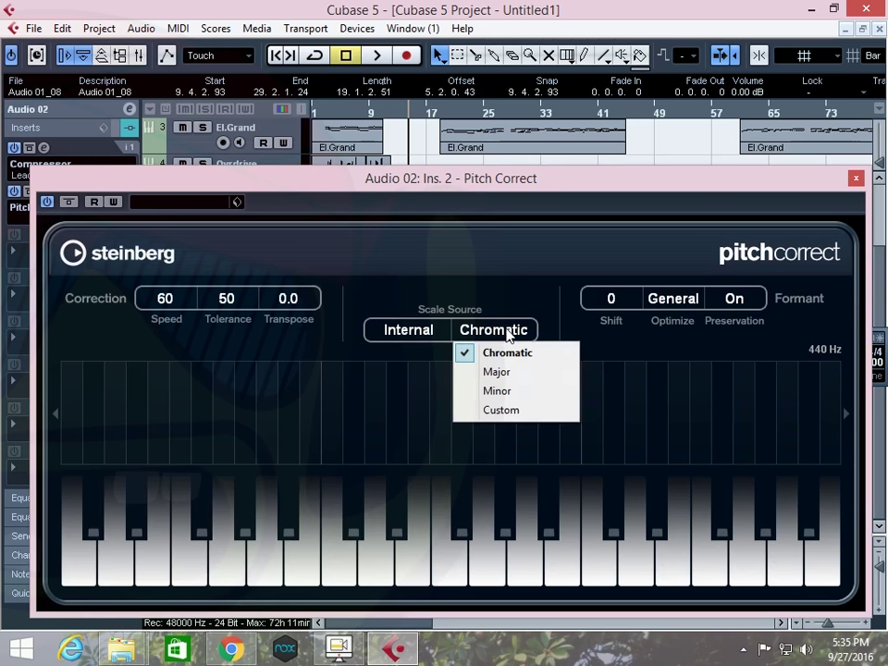
{"action": "left_click", "coordinate": [512, 375]}
{"action": "left_click", "coordinate": [523, 331]}
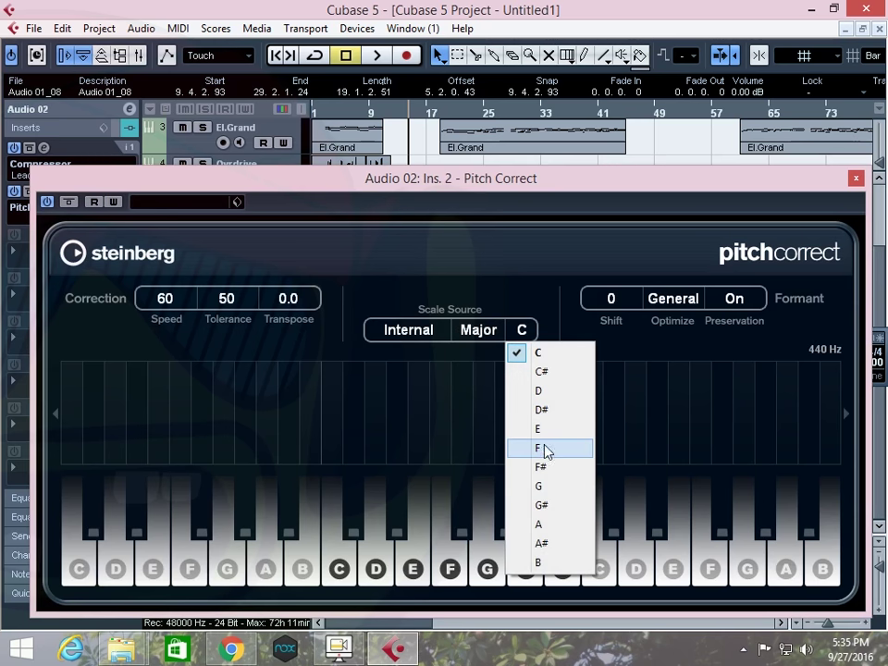
{"action": "left_click", "coordinate": [546, 487]}
{"action": "left_click", "coordinate": [856, 178]}
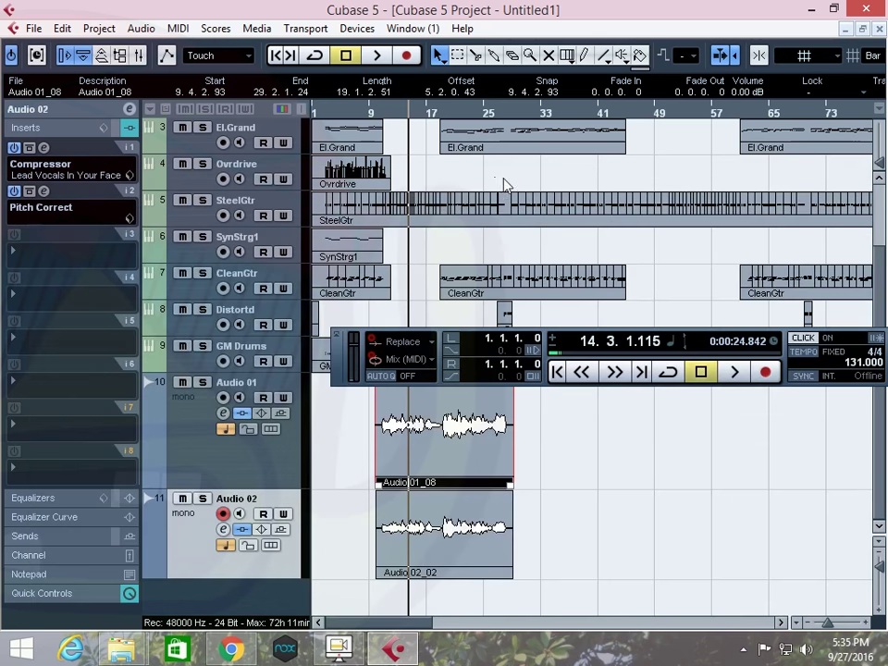
Step: Play back both pitch-corrected vocals from about bar 9 to bar 27, and collapse the Inserts section of Audio 02
{"action": "left_click", "coordinate": [374, 113]}
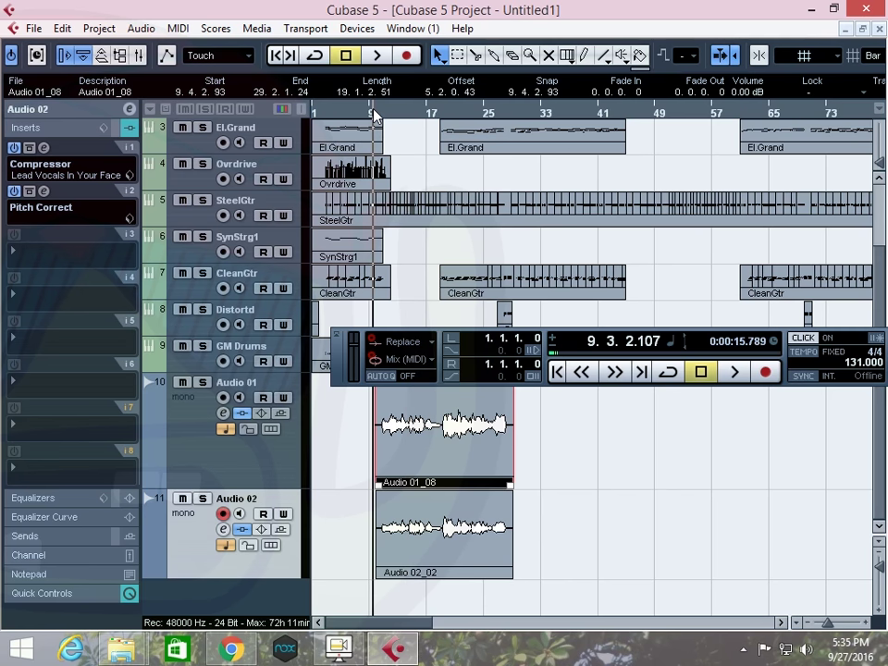
{"action": "key", "text": "space"}
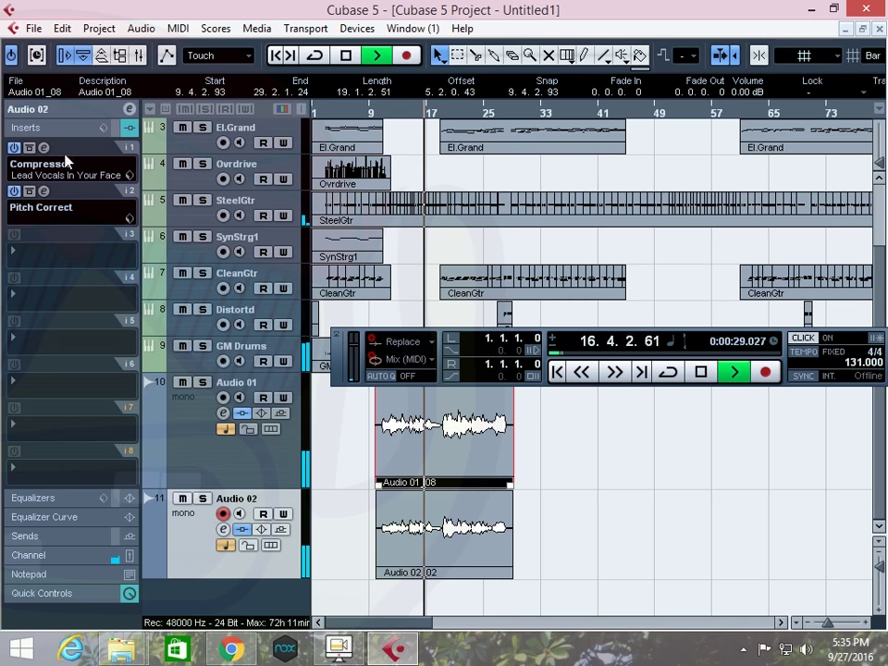
{"action": "left_click", "coordinate": [55, 131]}
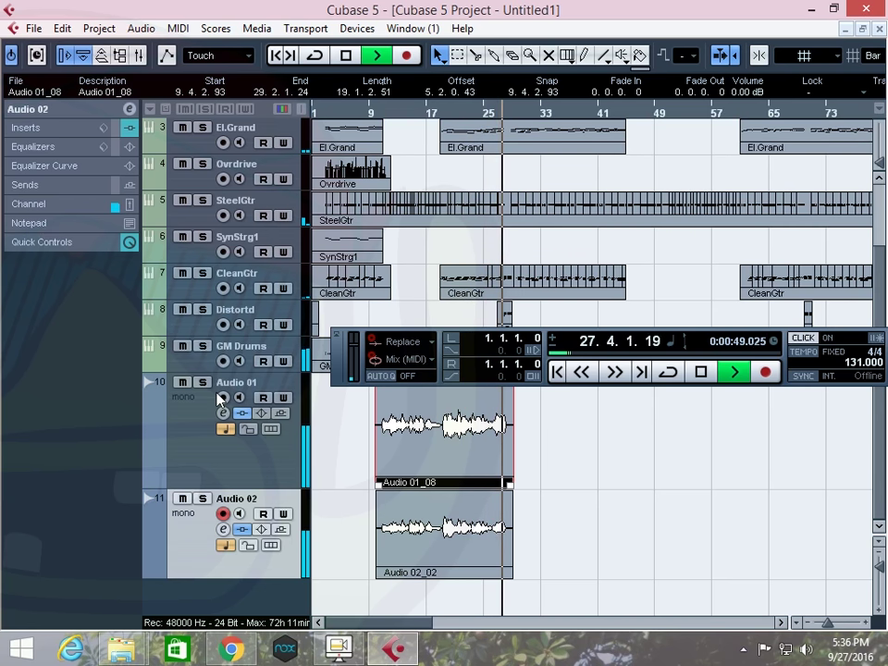
{"action": "key", "text": "space"}
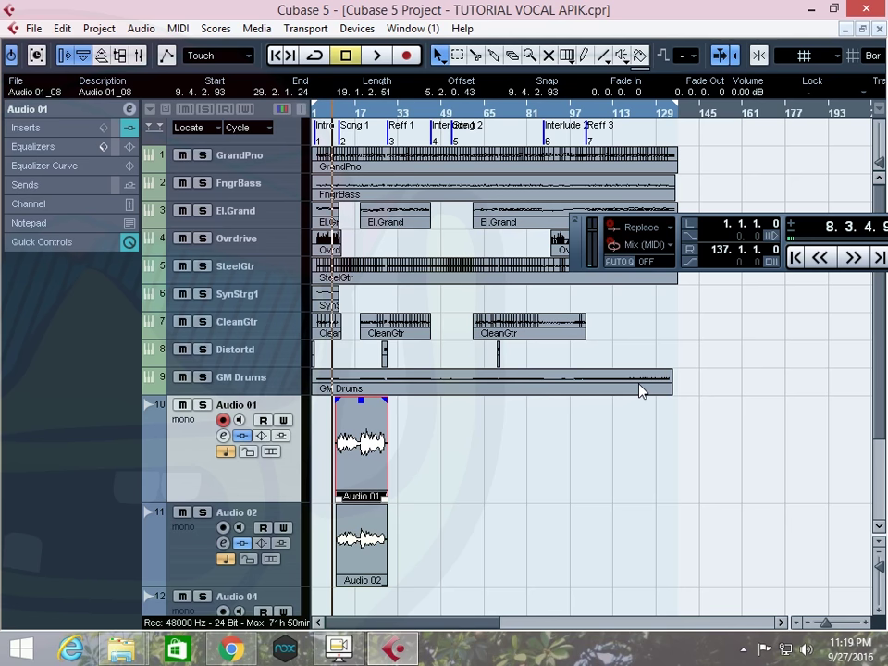
Step: Apply the Lead Vox Male 2 equalizer preset to Audio 01 and collapse its Equalizers section
{"action": "left_click", "coordinate": [64, 148]}
{"action": "left_click", "coordinate": [65, 148]}
{"action": "left_click", "coordinate": [98, 148]}
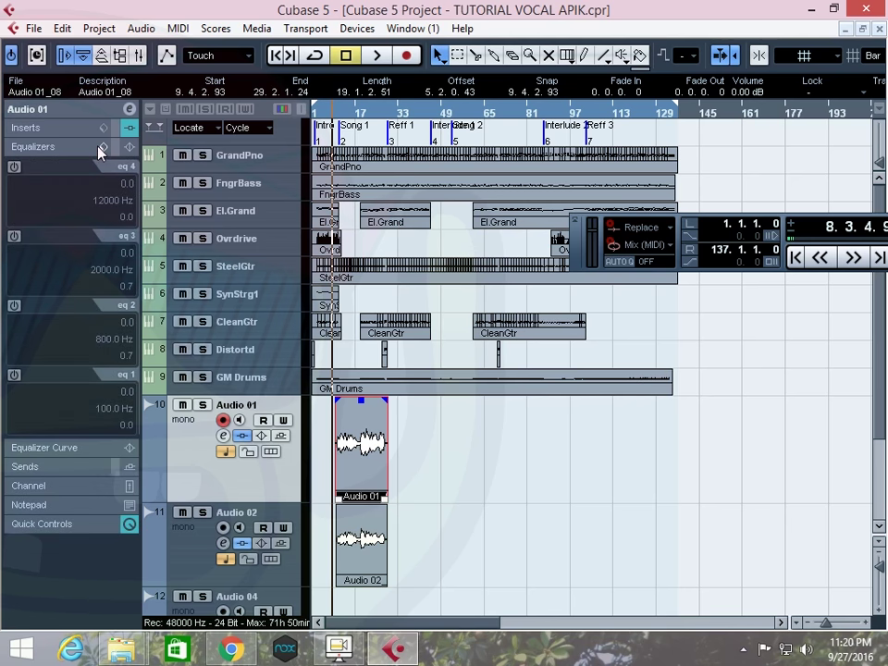
{"action": "left_click", "coordinate": [103, 148]}
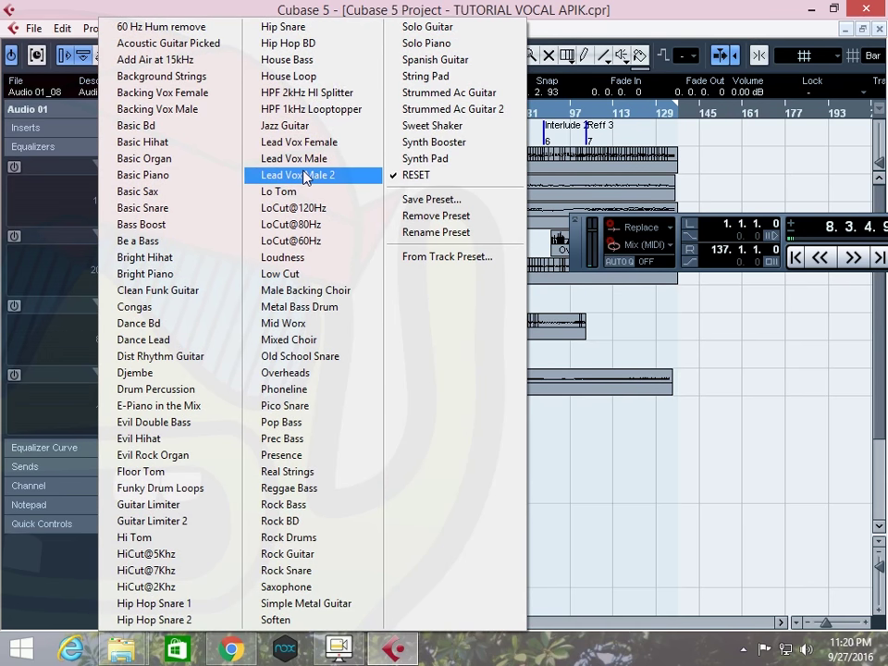
{"action": "left_click", "coordinate": [304, 176]}
{"action": "left_click", "coordinate": [66, 149]}
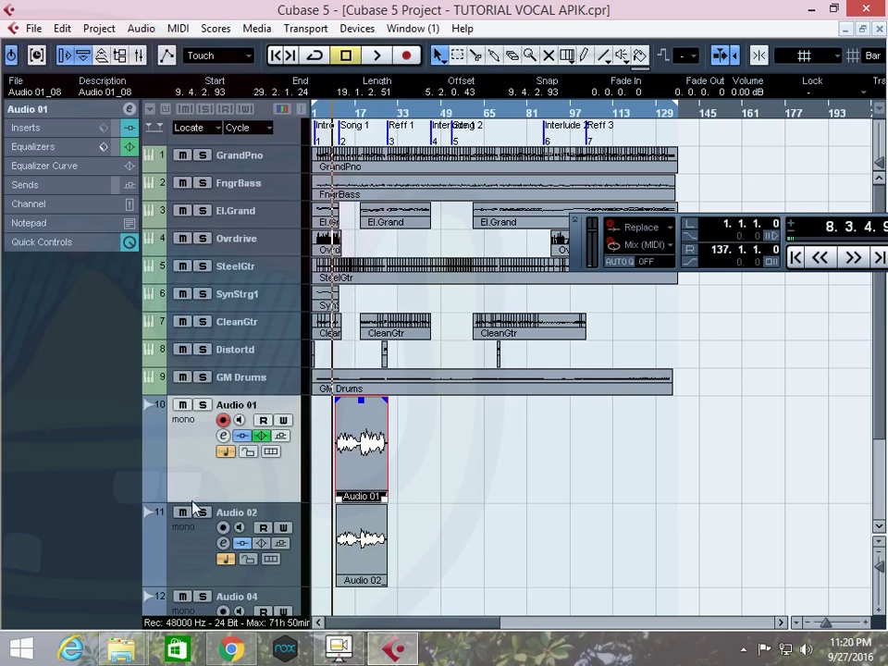
Step: Apply the Lead Vox Male 2 equalizer preset to Audio 02
{"action": "left_click", "coordinate": [195, 538]}
{"action": "left_click", "coordinate": [104, 148]}
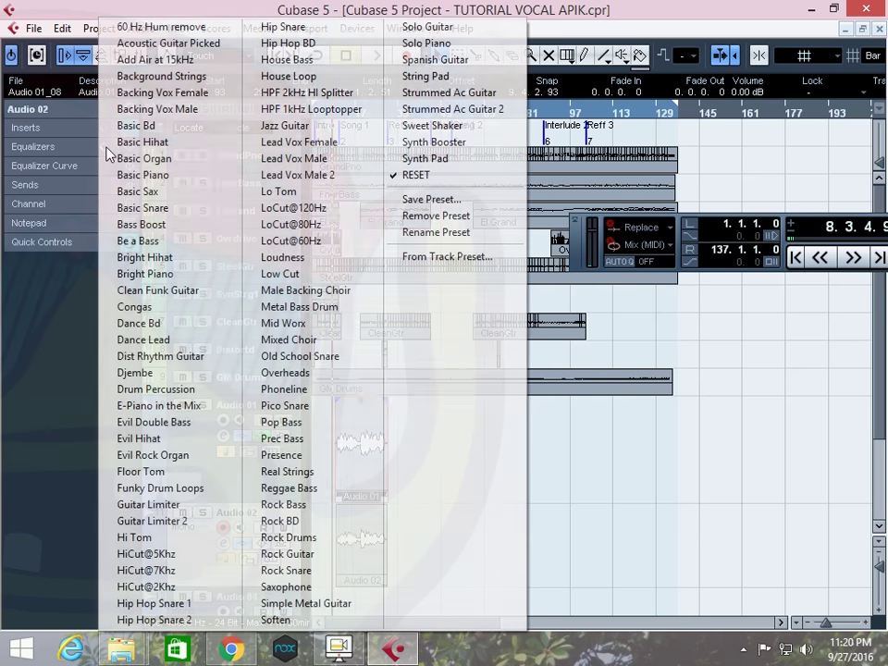
{"action": "left_click", "coordinate": [289, 177]}
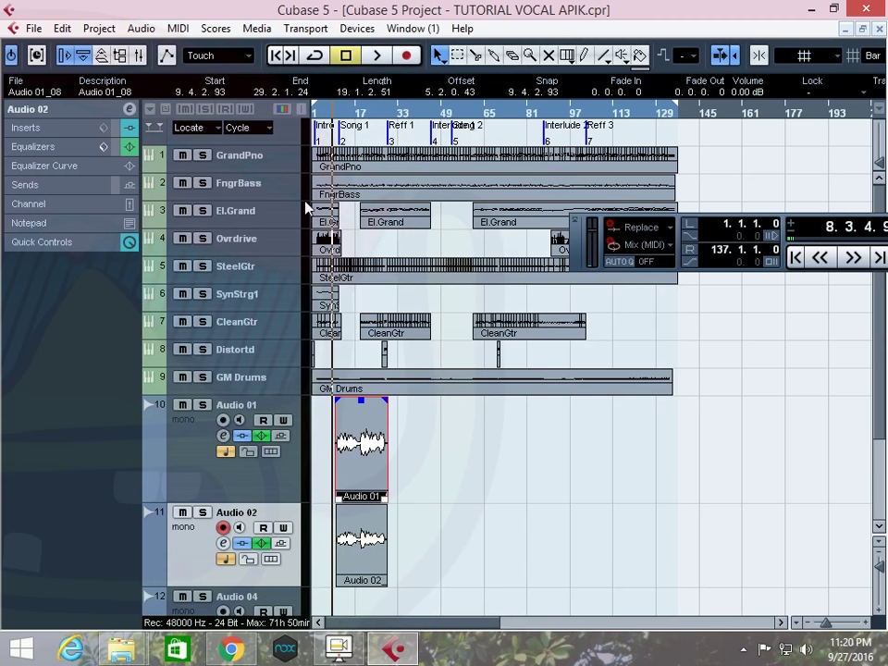
Step: Place the project cursor at about bar 7, and fine-tune Audio 01's channel volume after comparing it with Audio 02's
{"action": "left_click_drag", "start_coordinate": [335, 116], "coordinate": [330, 116]}
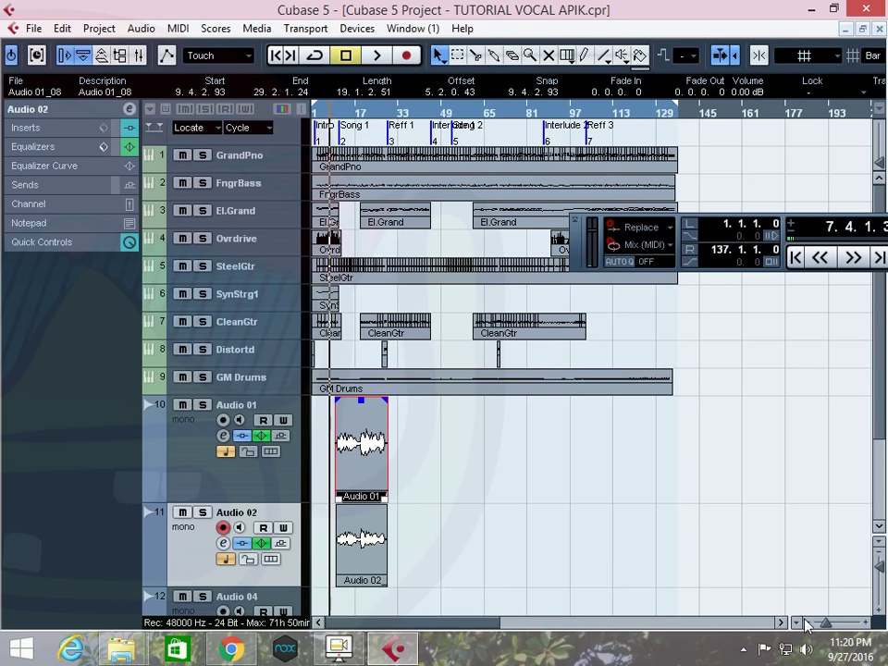
{"action": "left_click_drag", "start_coordinate": [824, 628], "coordinate": [831, 628]}
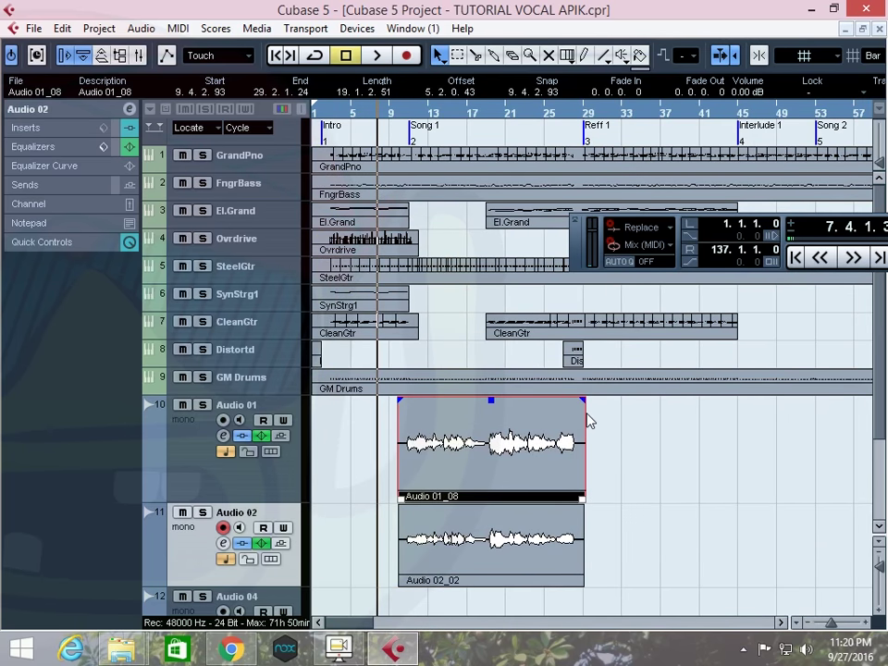
{"action": "left_click", "coordinate": [185, 469]}
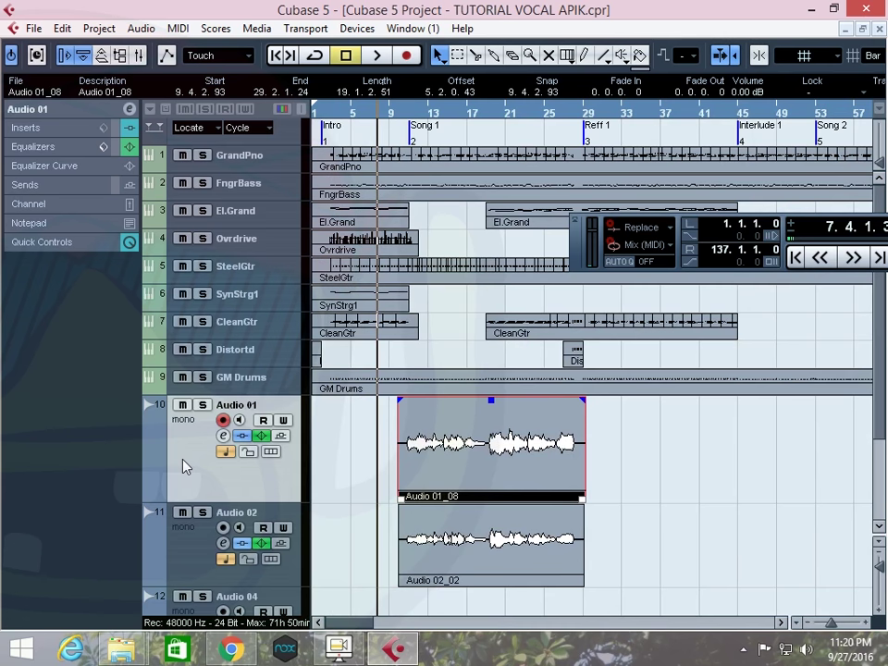
{"action": "left_click", "coordinate": [192, 551]}
{"action": "left_click", "coordinate": [107, 204]}
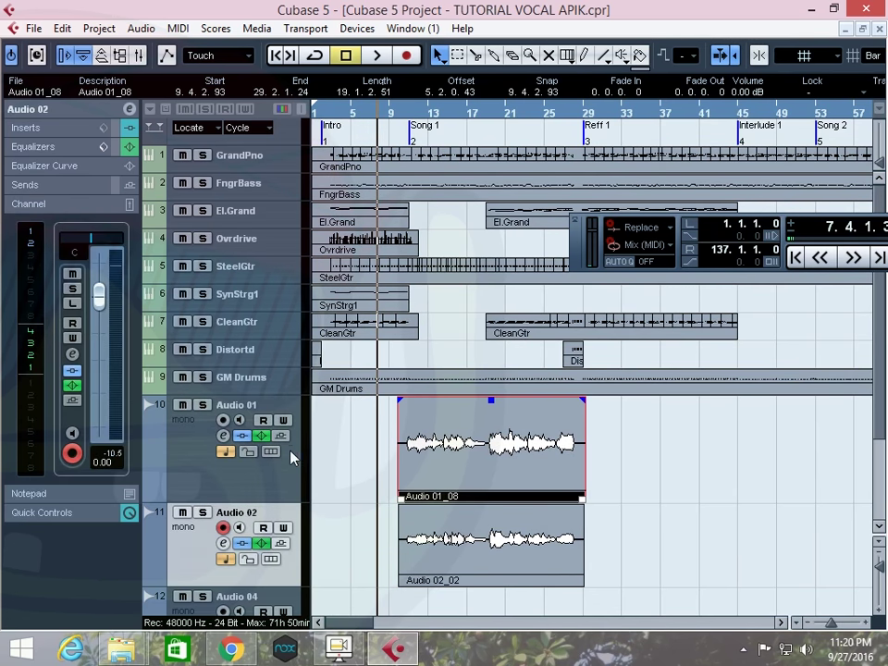
{"action": "left_click", "coordinate": [185, 462]}
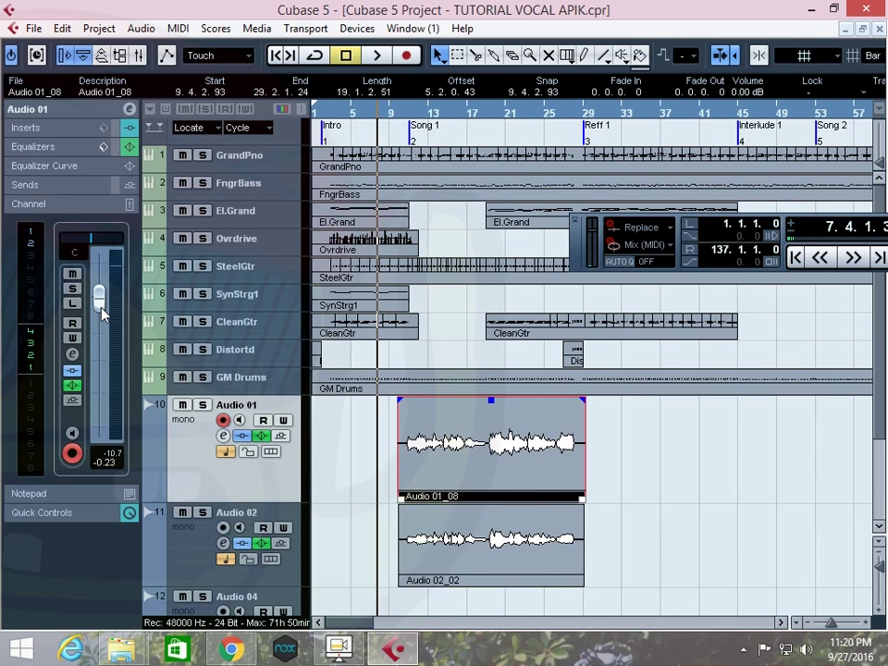
{"action": "mouse_move", "coordinate": [99, 298]}
{"action": "left_mouse_down"}
{"action": "mouse_move", "coordinate": [101, 322]}
{"action": "mouse_move", "coordinate": [92, 294]}
{"action": "left_mouse_up"}
{"action": "left_click", "coordinate": [81, 210]}
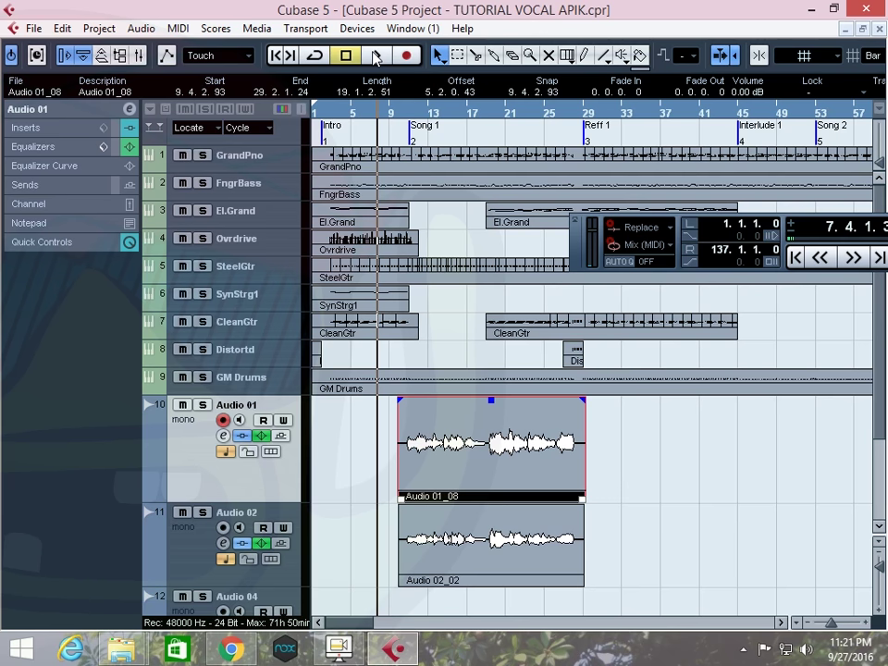
Step: Play back the equalized vocals with the backing from about bar 7 to bar 29
{"action": "left_click", "coordinate": [375, 57]}
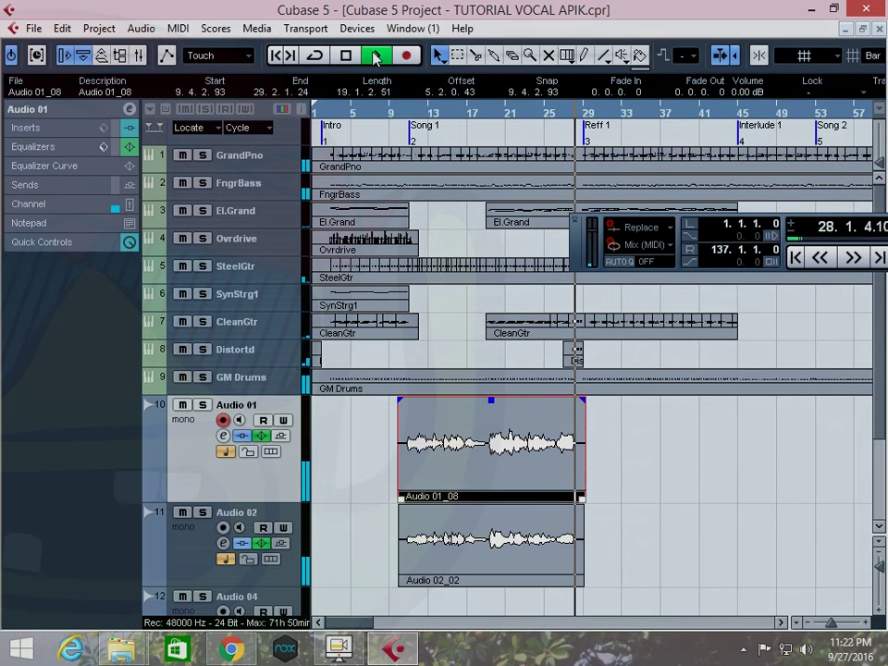
{"action": "key", "text": "space"}
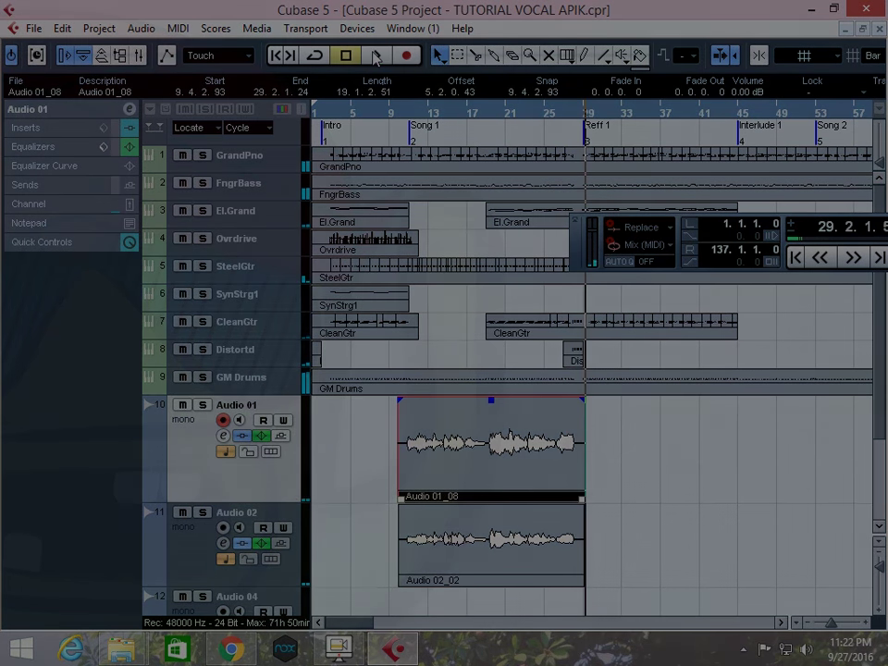